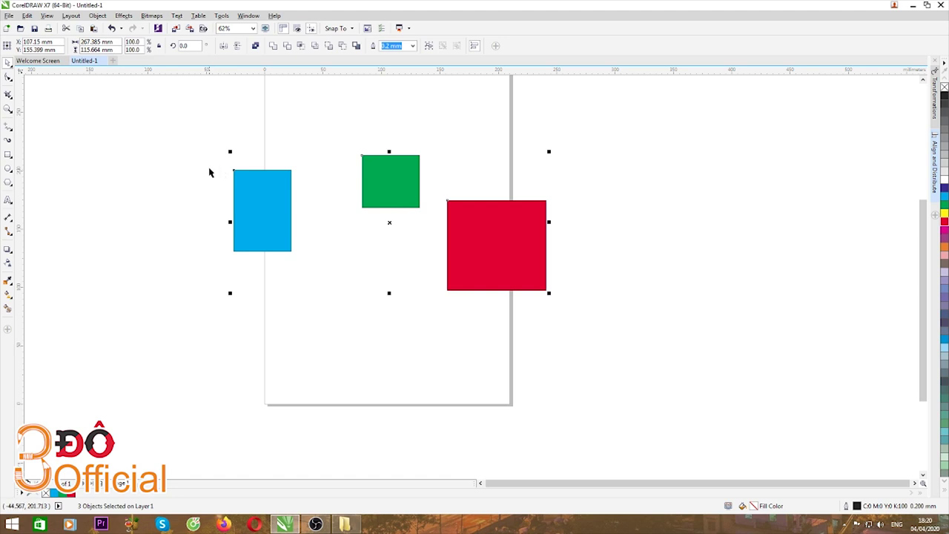
Step: Move the blue, green and red rectangles to new, unevenly spaced spots on the page
left_click(200, 188)
mouse_move(256, 216)
left_mouse_down()
mouse_move(245, 220)
mouse_move(227, 200)
left_mouse_up()
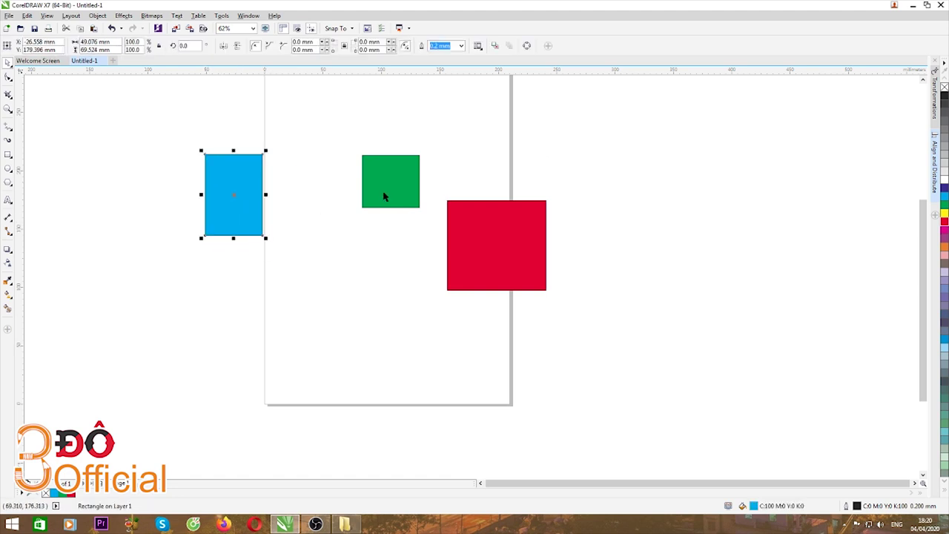
left_click_drag(383, 195, 335, 203)
left_click_drag(503, 251, 453, 259)
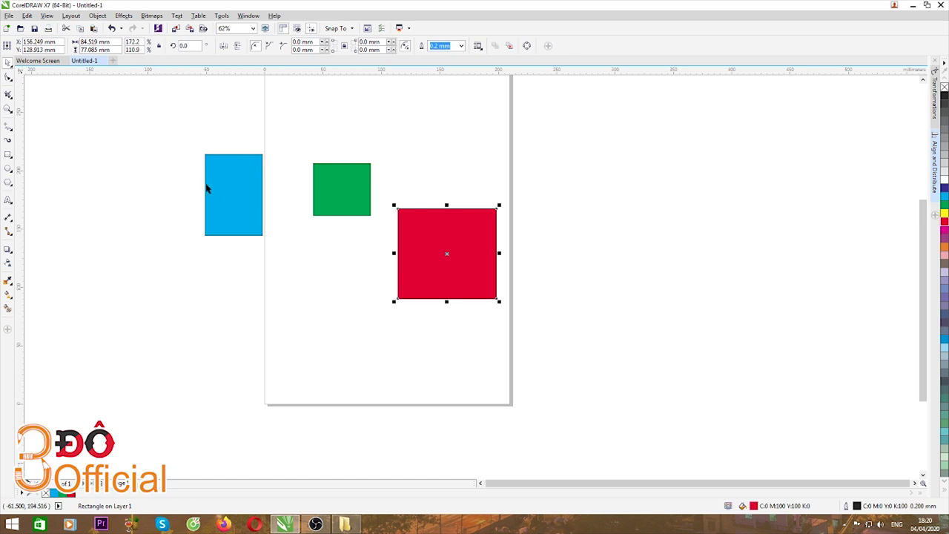
mouse_move(207, 189)
left_mouse_down()
mouse_move(268, 183)
mouse_move(225, 251)
left_mouse_up()
left_click(138, 233)
left_click_drag(331, 194, 304, 206)
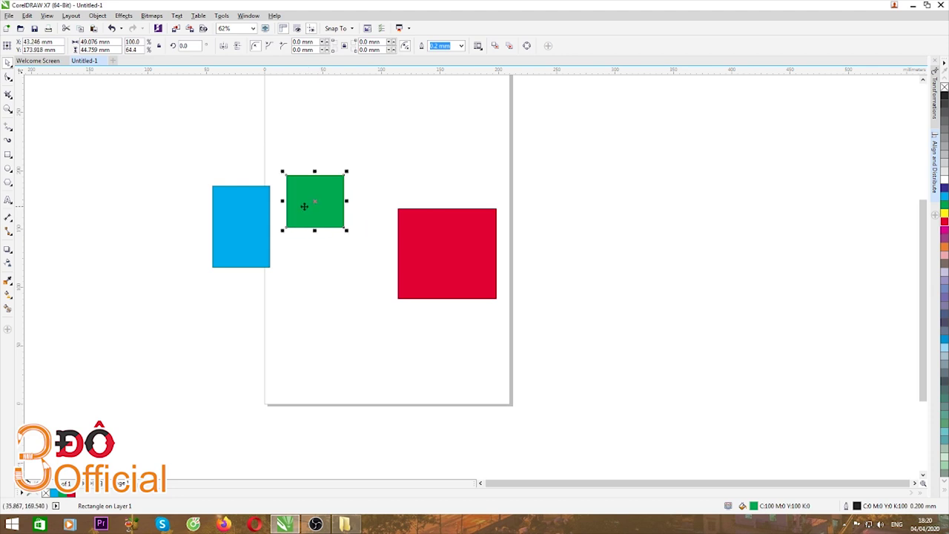
left_click(144, 215)
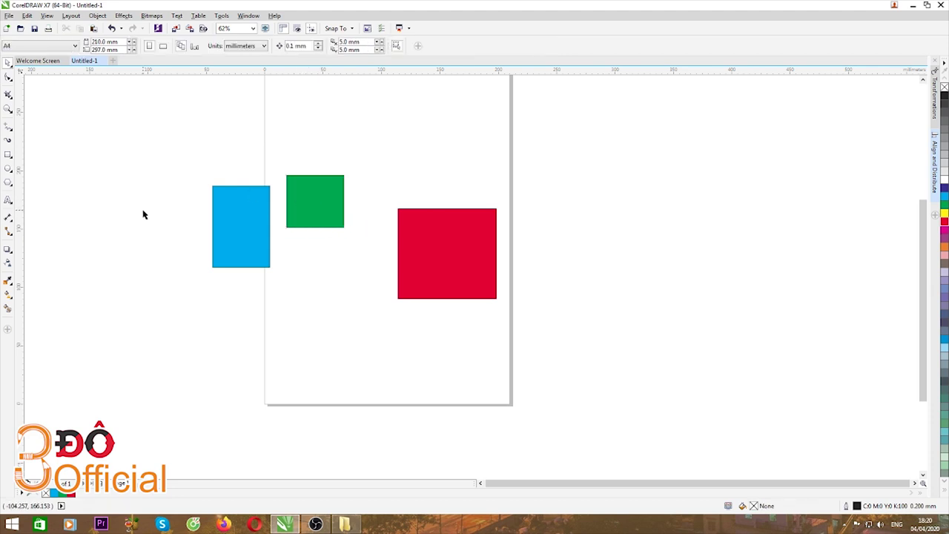
Step: Select the blue and green rectangles together
left_click_drag(163, 137, 368, 326)
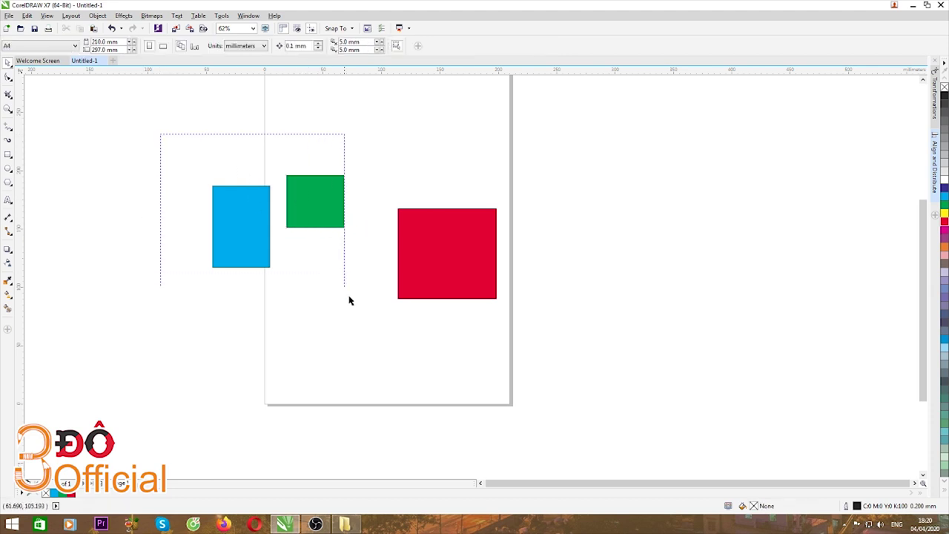
left_click(174, 156)
mouse_move(186, 153)
left_mouse_down()
mouse_move(262, 214)
mouse_move(368, 324)
left_mouse_up()
left_click(186, 216)
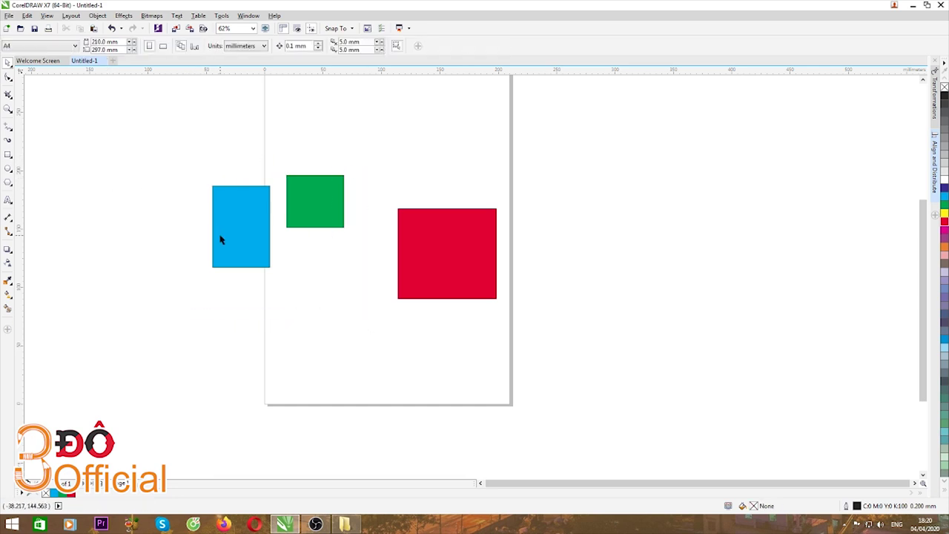
left_click(242, 238)
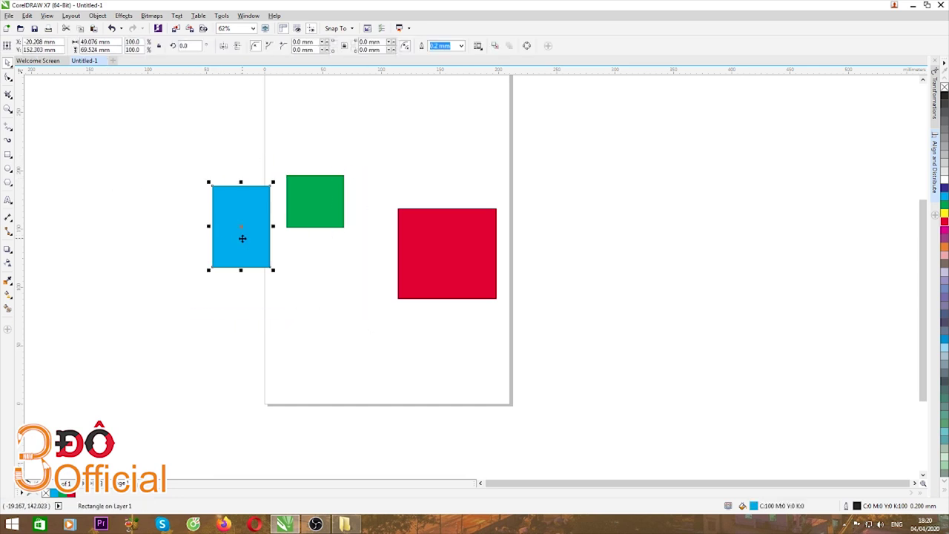
left_click(315, 215, "shift")
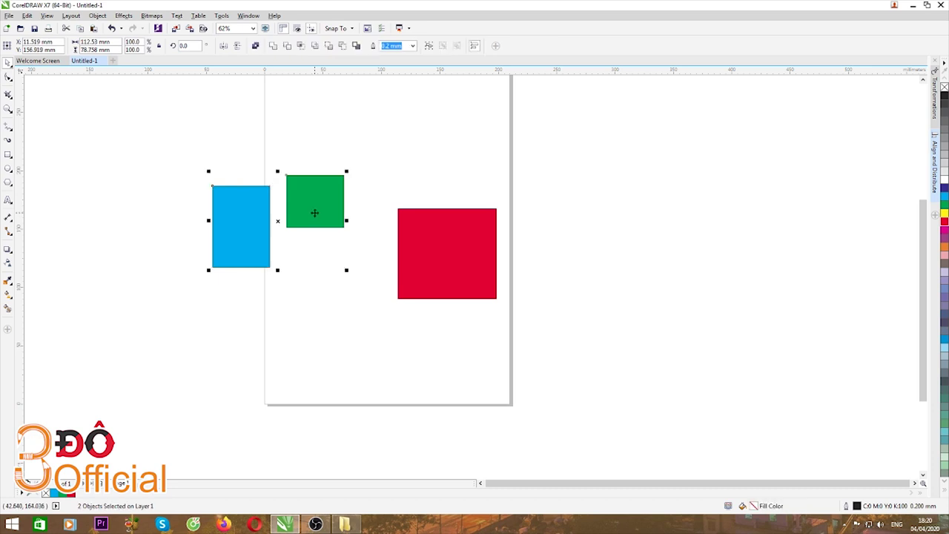
left_click_drag(149, 143, 359, 287)
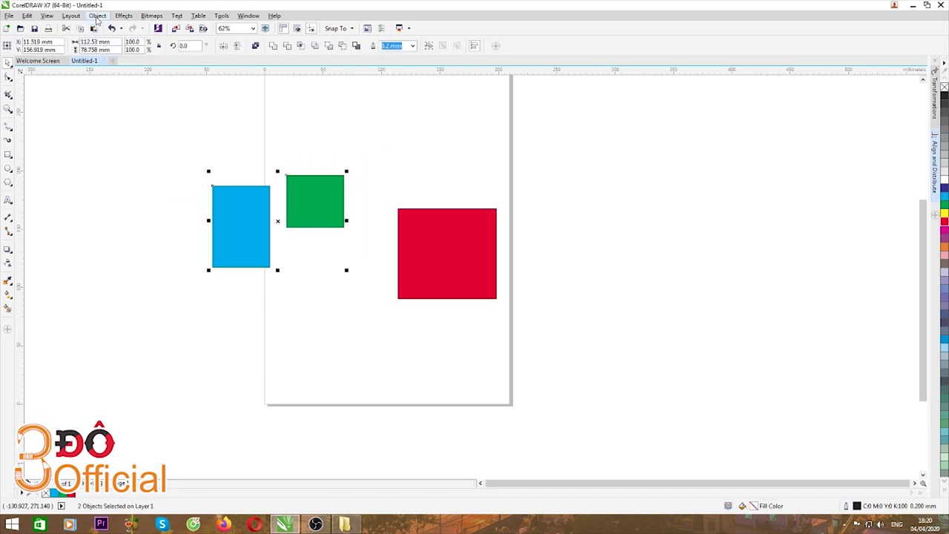
Step: Apply Align Centers Vertically so the green rectangle lines up with the blue one
left_click(97, 17)
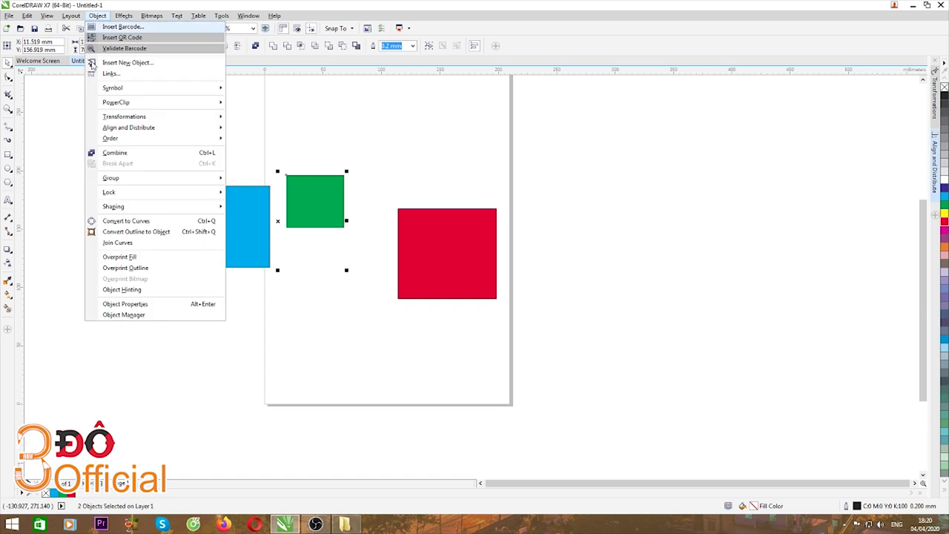
mouse_move(129, 127)
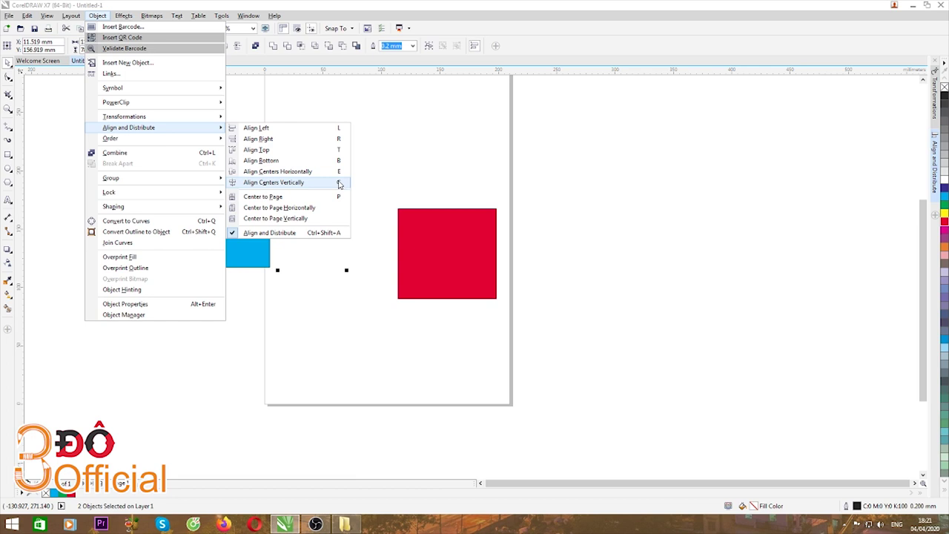
left_click(256, 127)
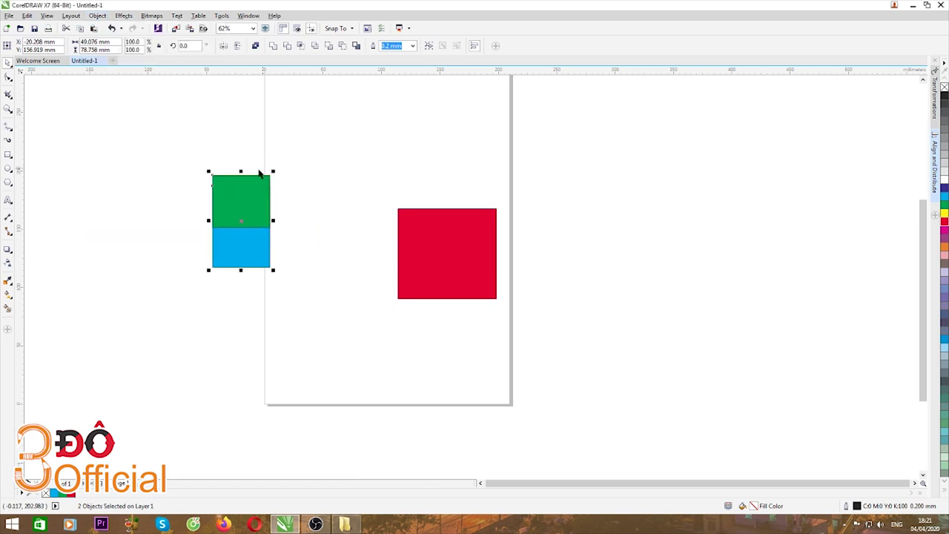
Step: Move the green rectangle above the blue one and align their left edges
mouse_move(244, 201)
left_mouse_down()
mouse_move(256, 152)
mouse_move(285, 152)
left_mouse_up()
left_click_drag(163, 106, 348, 287)
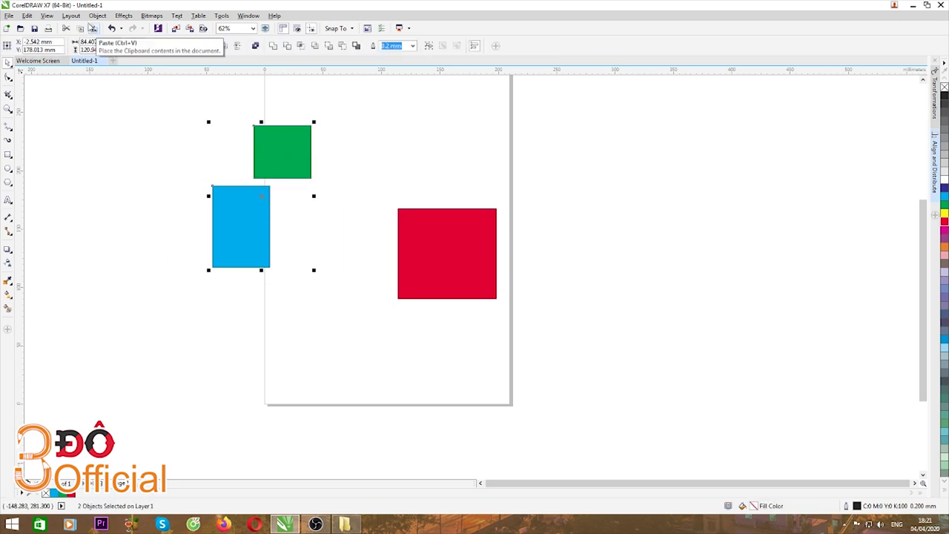
left_click(97, 15)
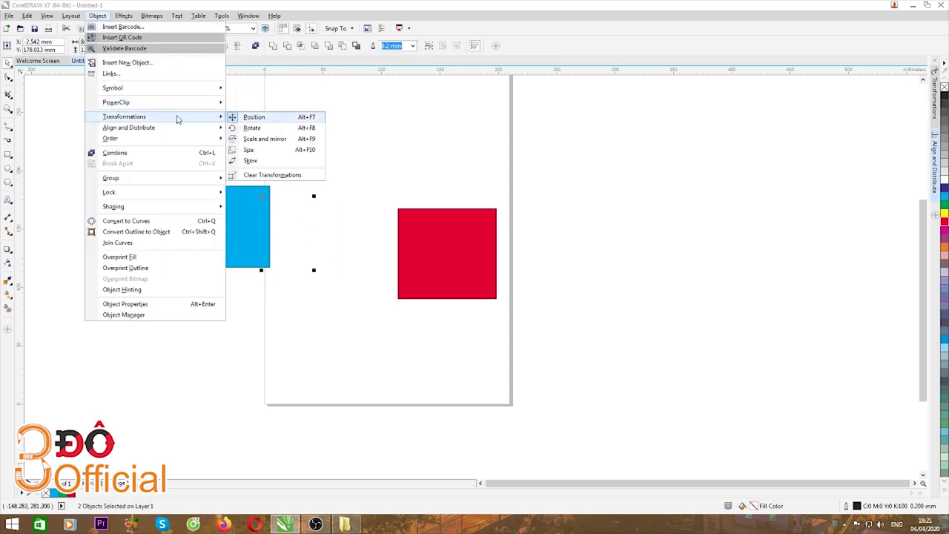
left_click(247, 128)
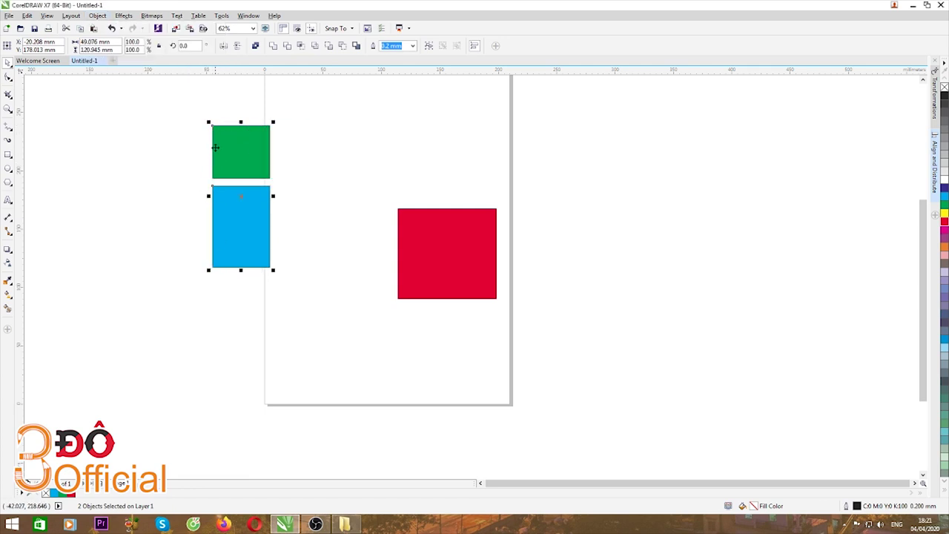
Step: Stretch the green rectangle past the blue one's right edge, then reselect both
left_click(241, 173)
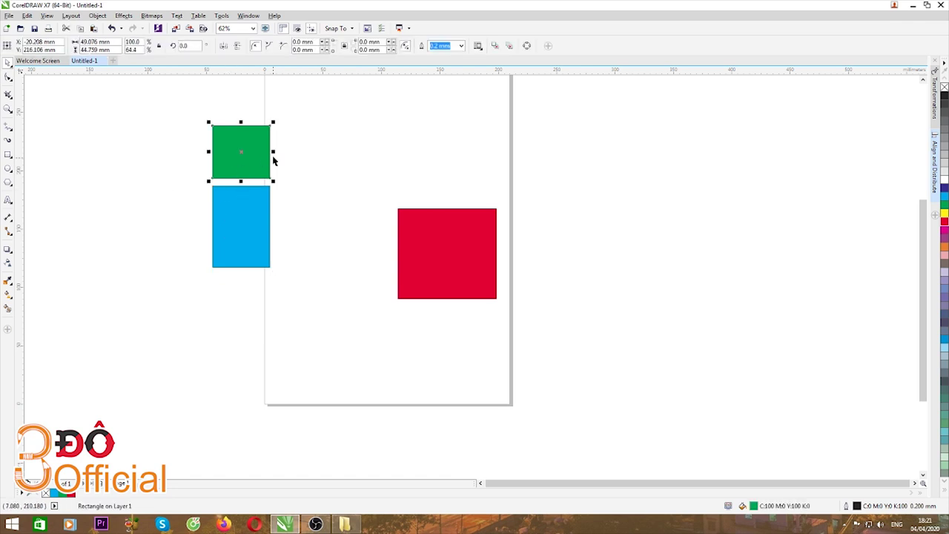
left_click_drag(271, 152, 300, 151)
left_click_drag(195, 115, 312, 290)
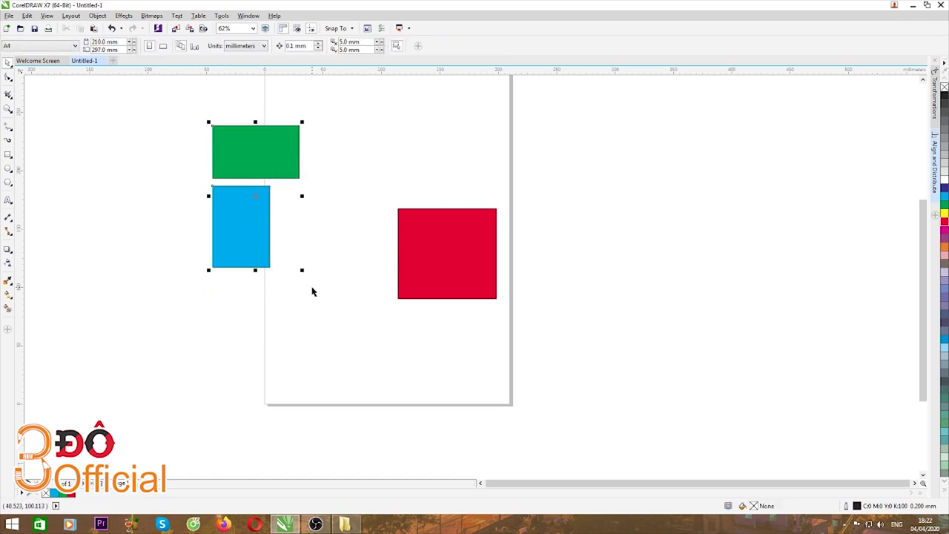
left_click(97, 16)
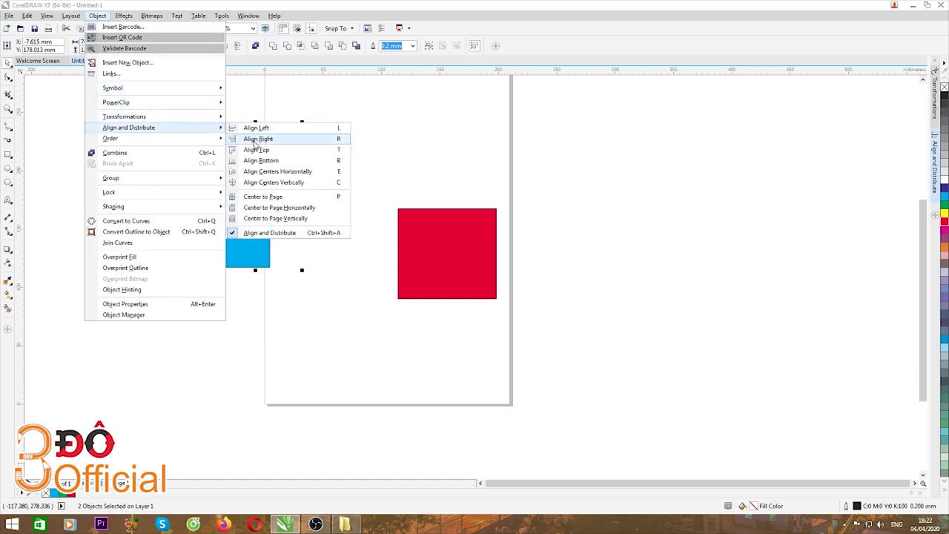
Step: Align the right edges of the green and blue rectangles
left_click(254, 140)
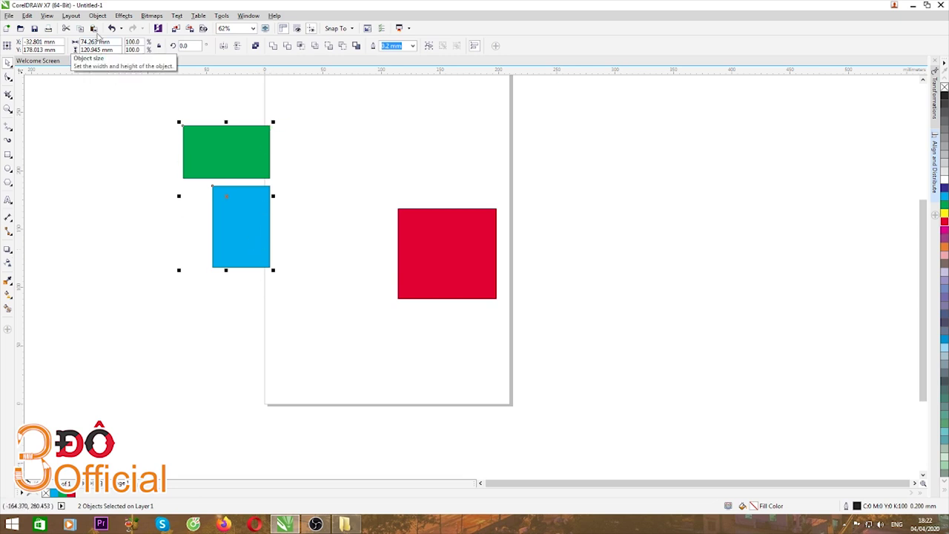
left_click(97, 16)
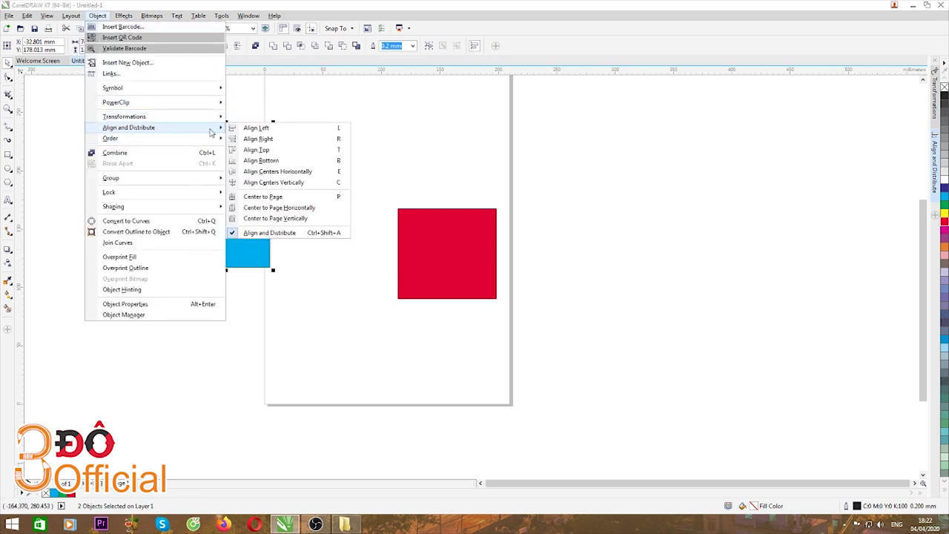
mouse_move(128, 128)
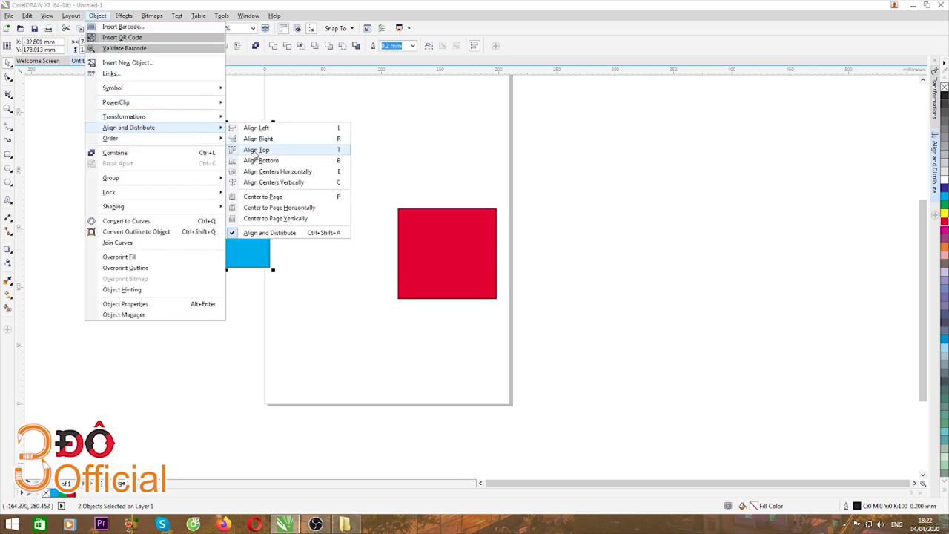
key("Escape")
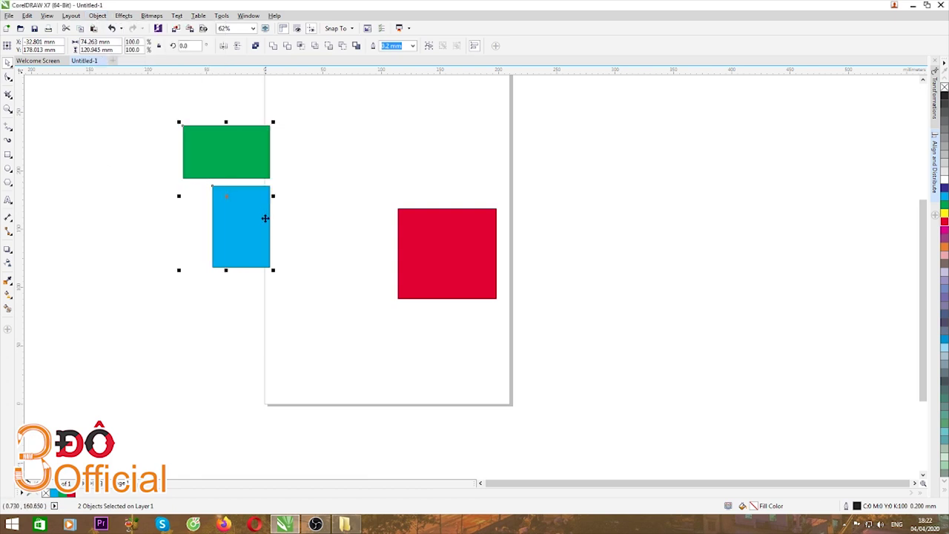
Step: Move the green rectangle left of the blue one and align their top edges
left_click_drag(231, 221, 306, 202)
left_click_drag(220, 168, 204, 185)
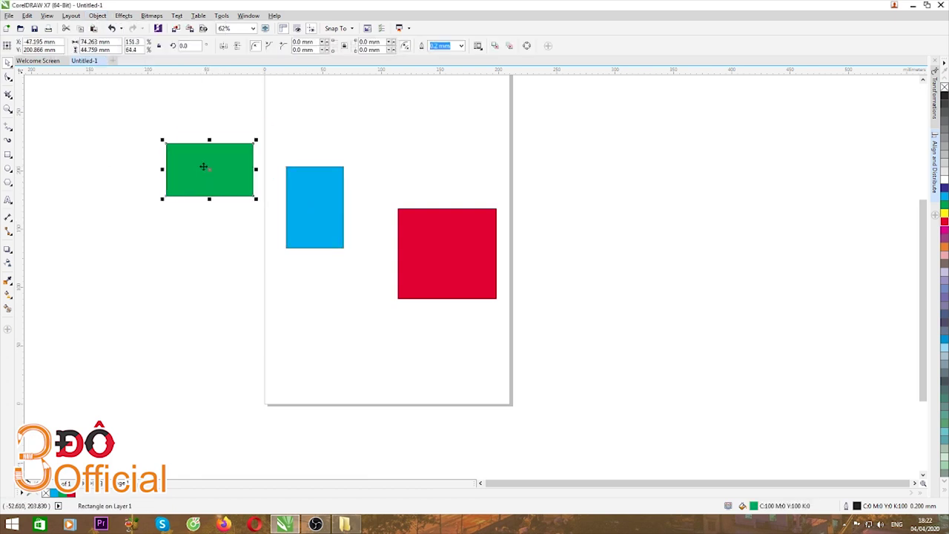
left_click_drag(132, 130, 377, 274)
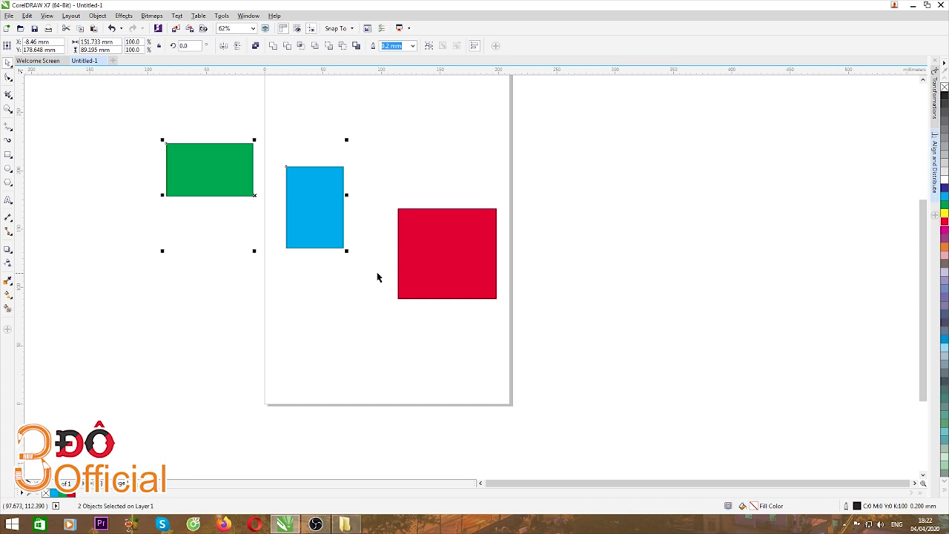
left_click(97, 16)
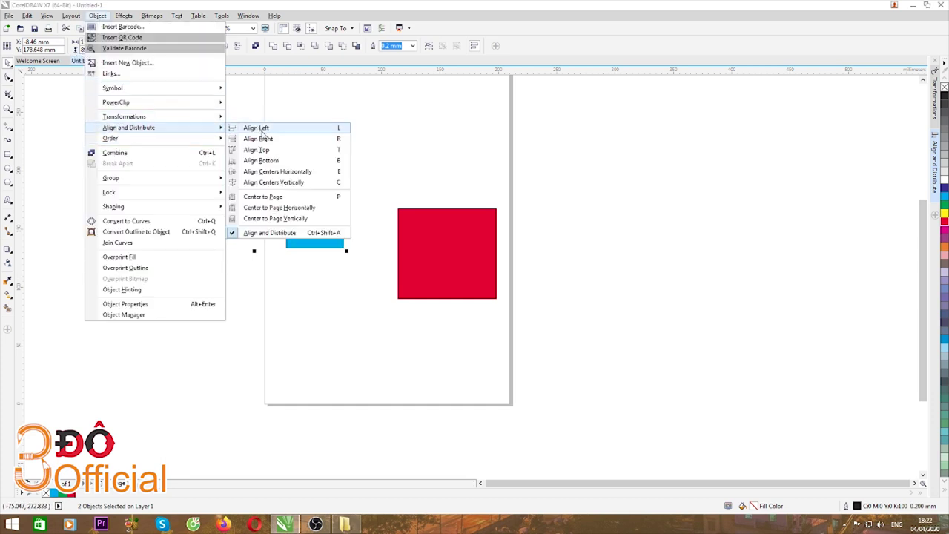
left_click(253, 150)
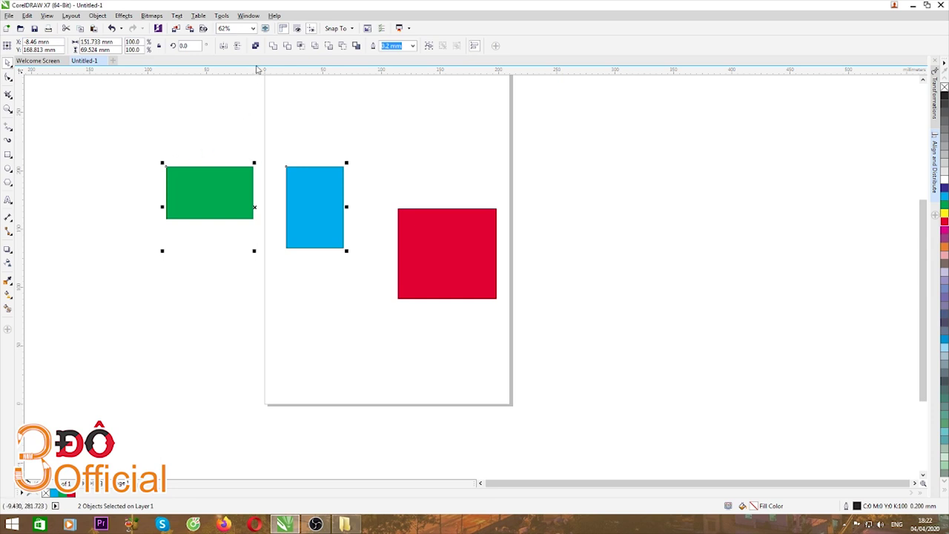
left_click(132, 163)
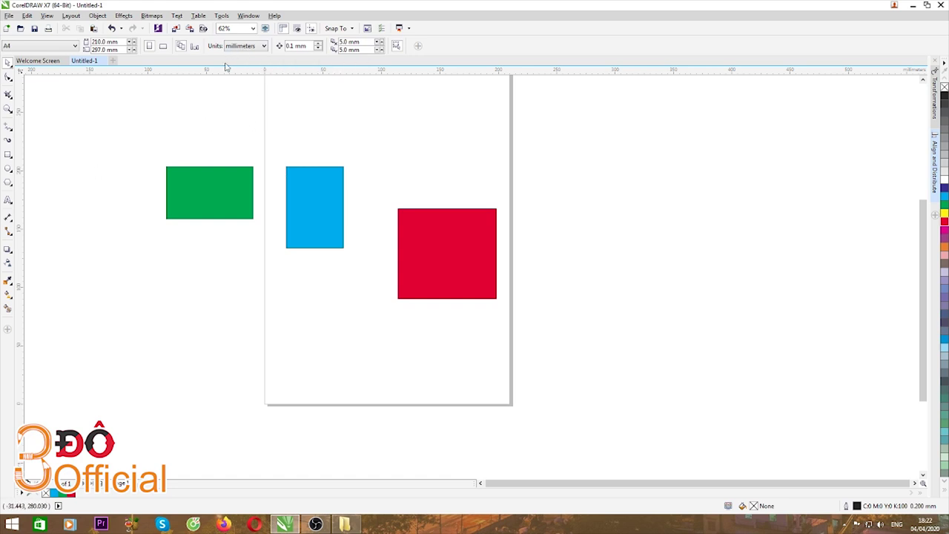
mouse_move(232, 74)
left_mouse_down()
mouse_move(239, 169)
mouse_move(245, 71)
left_mouse_up()
left_click_drag(230, 73, 233, 169)
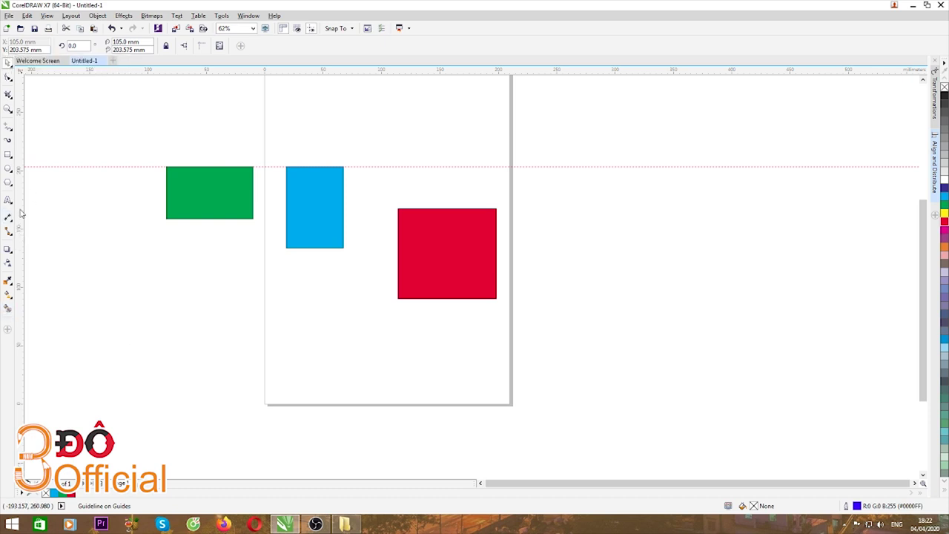
left_click_drag(20, 213, 166, 224)
left_click(126, 250)
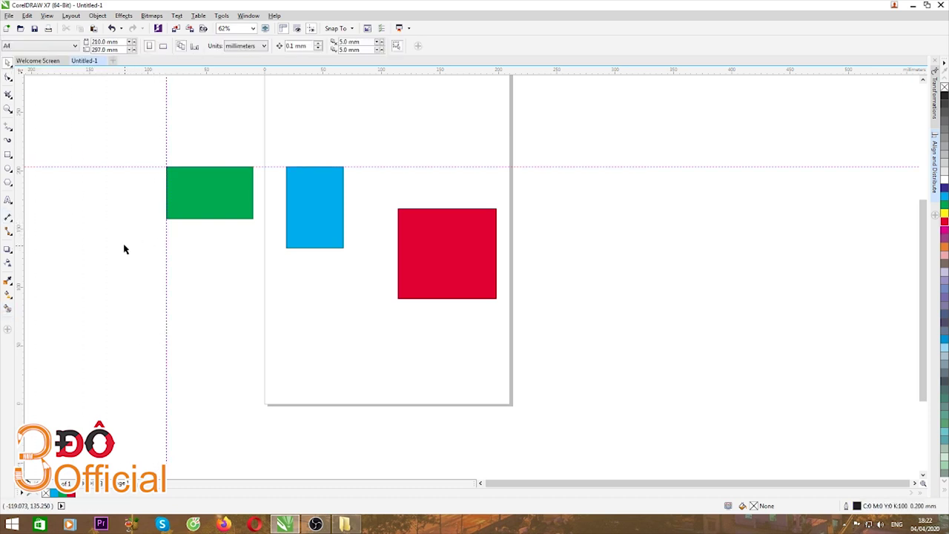
left_click(166, 141)
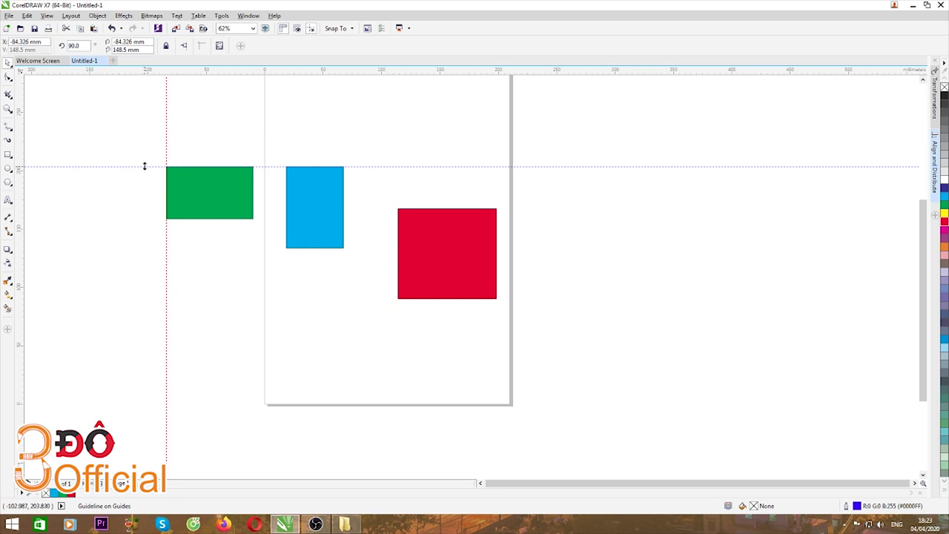
left_click(145, 166)
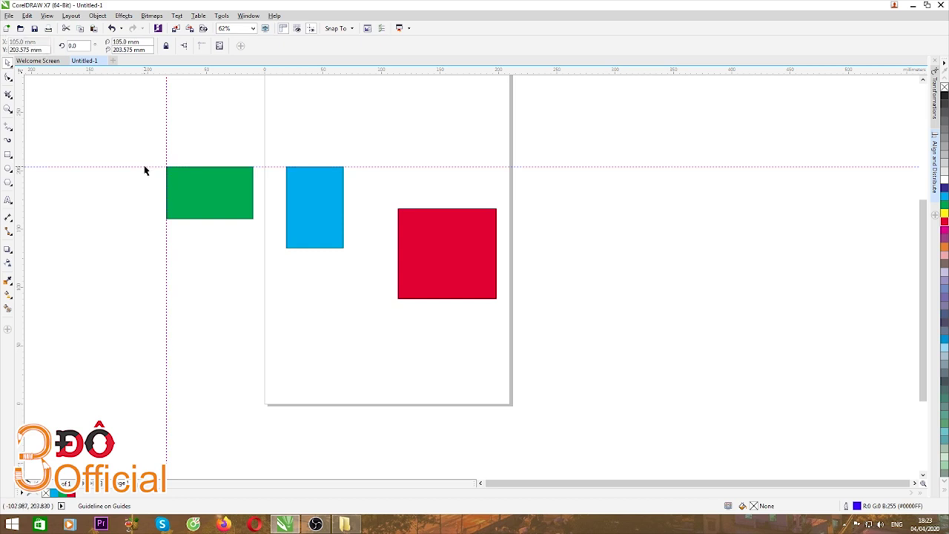
key("Delete")
left_click(166, 133)
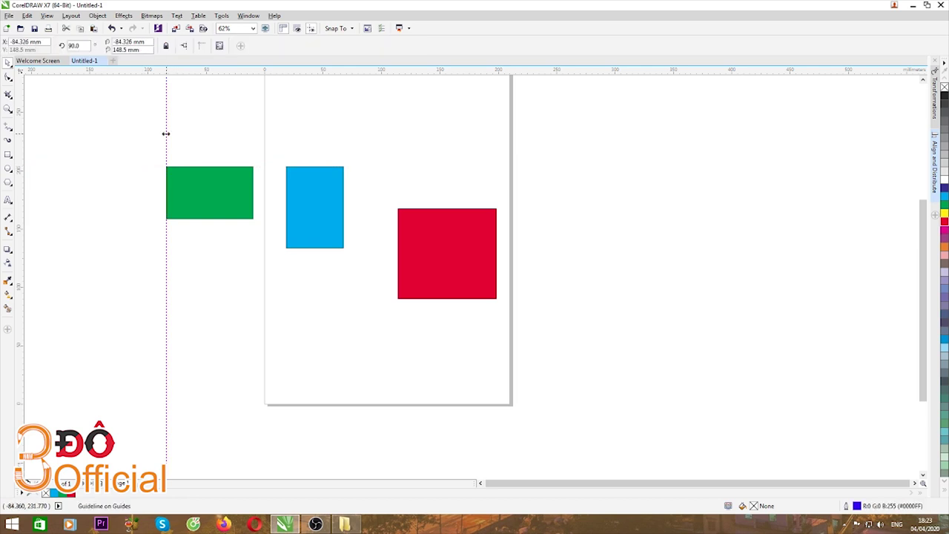
key("Delete")
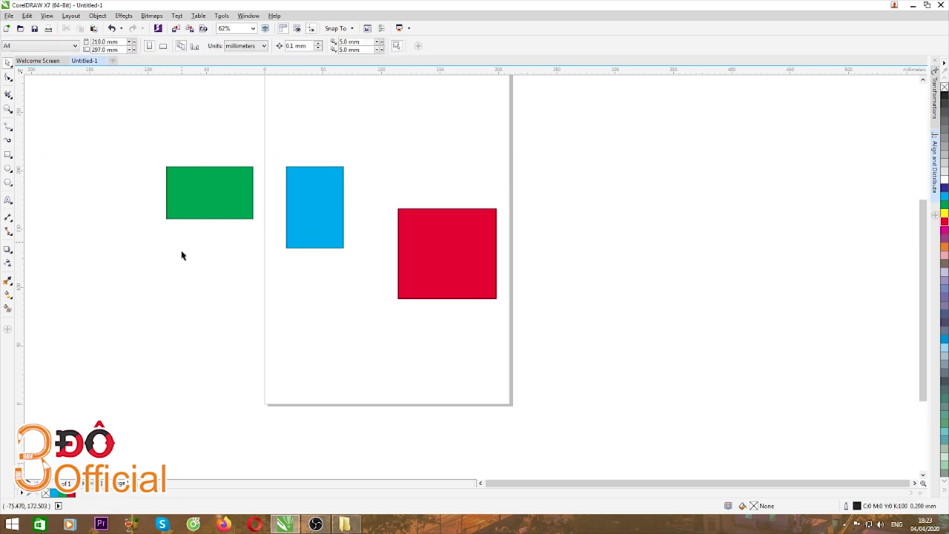
Step: Align the bottom edges of the green and blue rectangles
left_click_drag(131, 150, 369, 294)
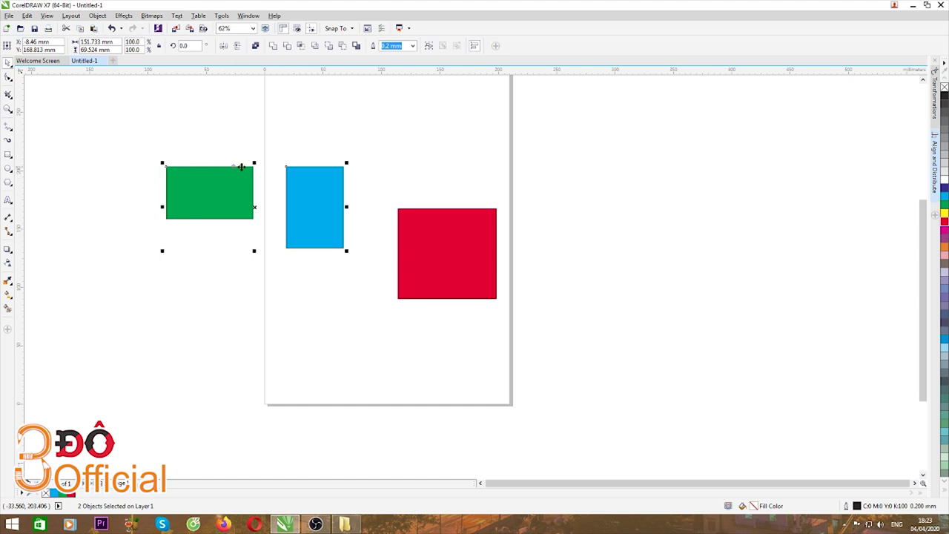
left_click(98, 16)
mouse_move(129, 128)
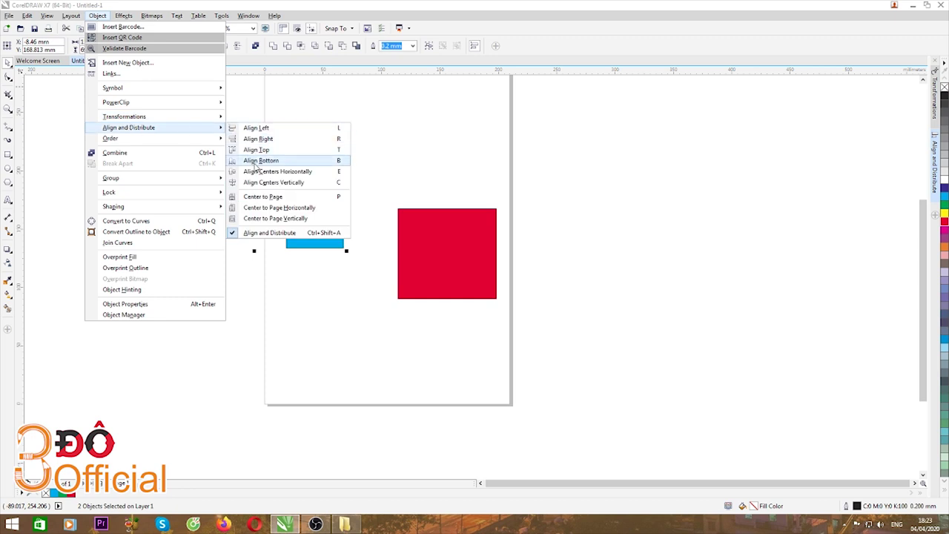
left_click(255, 161)
left_click(146, 262)
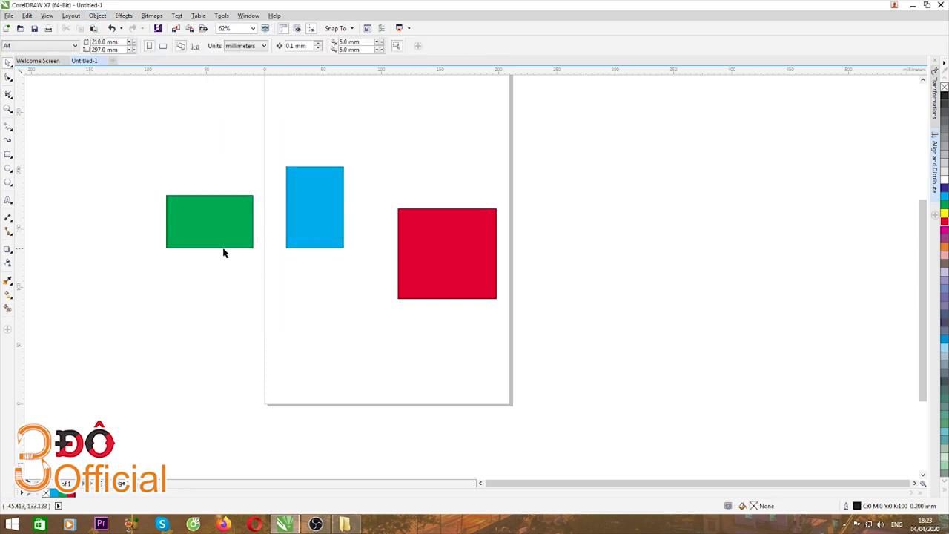
Step: Align the rectangles' horizontal centres and add a horizontal guide through their middles
mouse_move(90, 144)
left_mouse_down()
mouse_move(293, 223)
mouse_move(371, 289)
left_mouse_up()
left_click(97, 16)
mouse_move(128, 127)
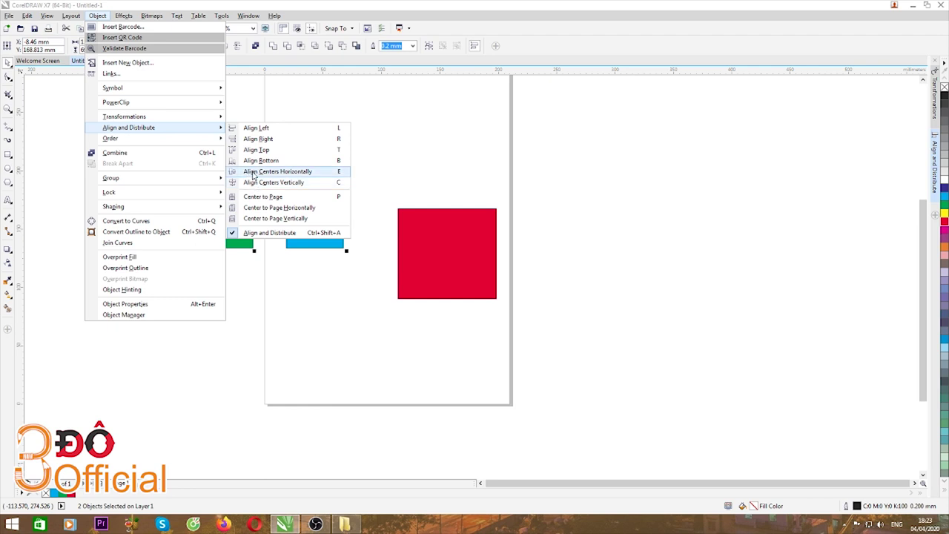
left_click(253, 173)
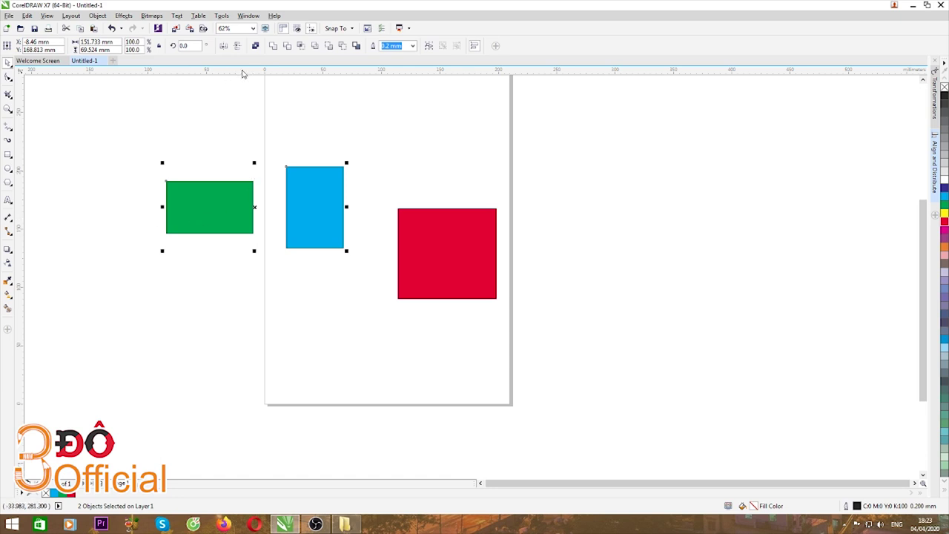
left_click(223, 275)
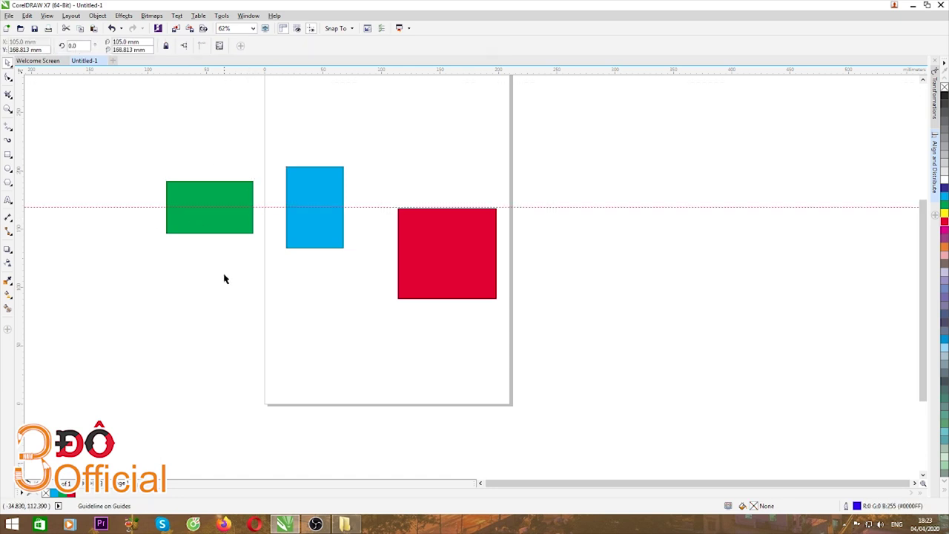
Step: Switch the selection between the blue and green rectangles, ending with green selected
left_click(302, 206)
left_click(209, 206)
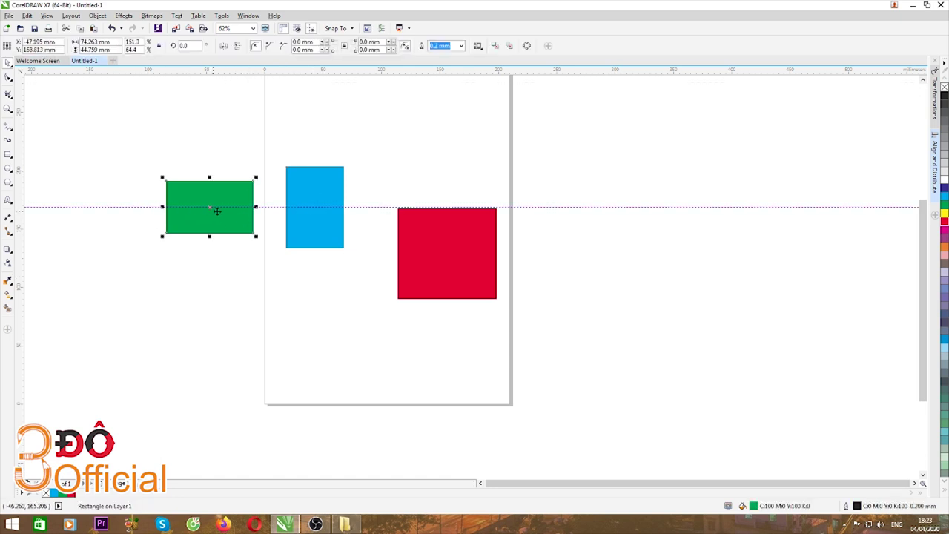
left_click(308, 197)
left_click(214, 204)
left_click(304, 227, "shift")
left_click(131, 192)
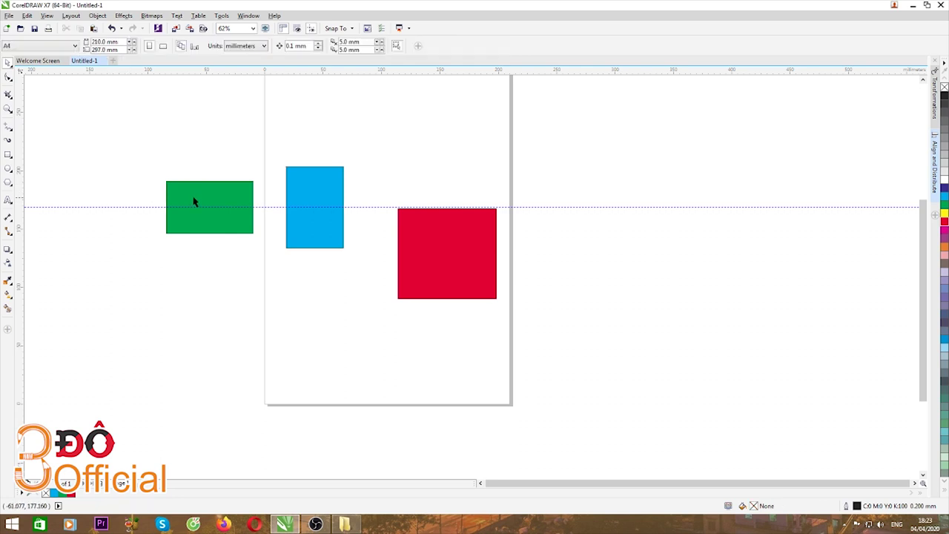
left_click(194, 202)
Step: Centre the green rectangle over the blue one with Align Centers Vertically
scroll(202, 212, "up", 1)
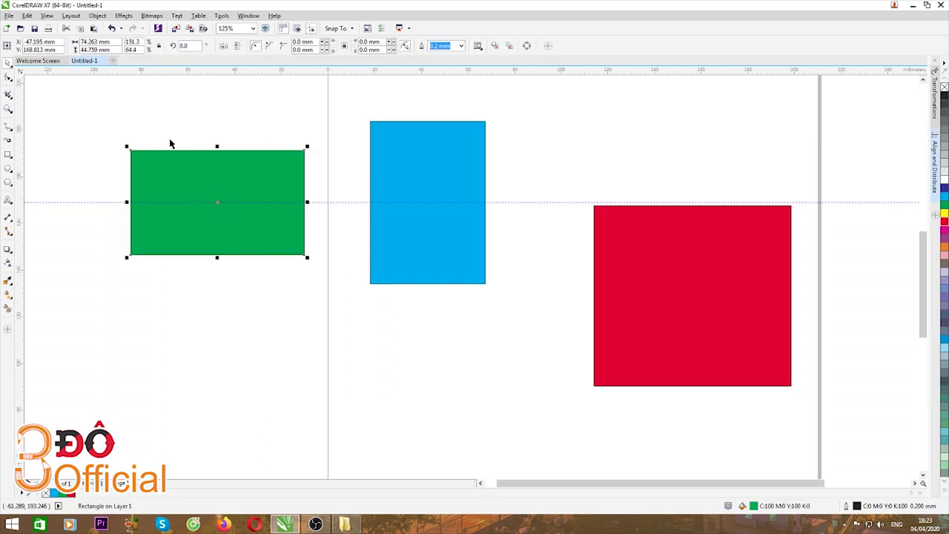
left_click(430, 214)
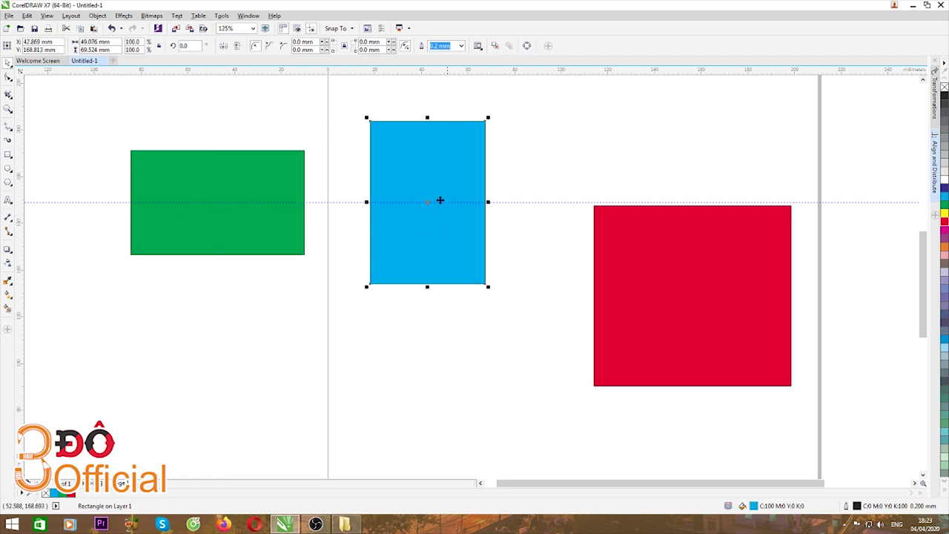
left_click(209, 210)
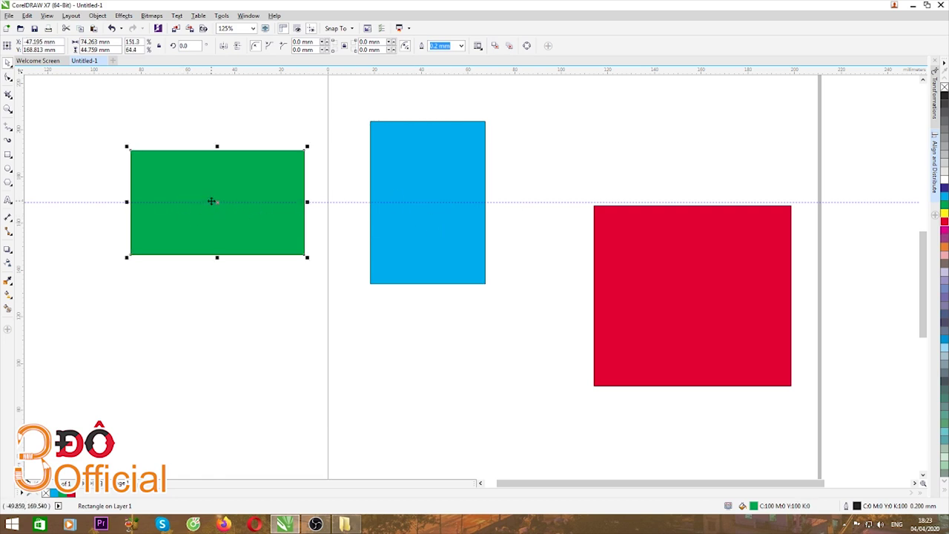
left_click_drag(66, 118, 545, 347)
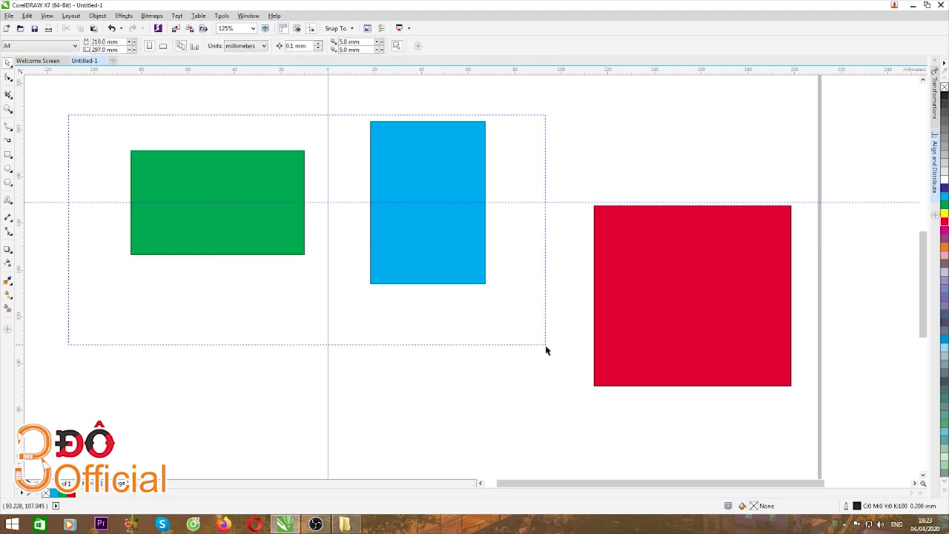
left_click(98, 16)
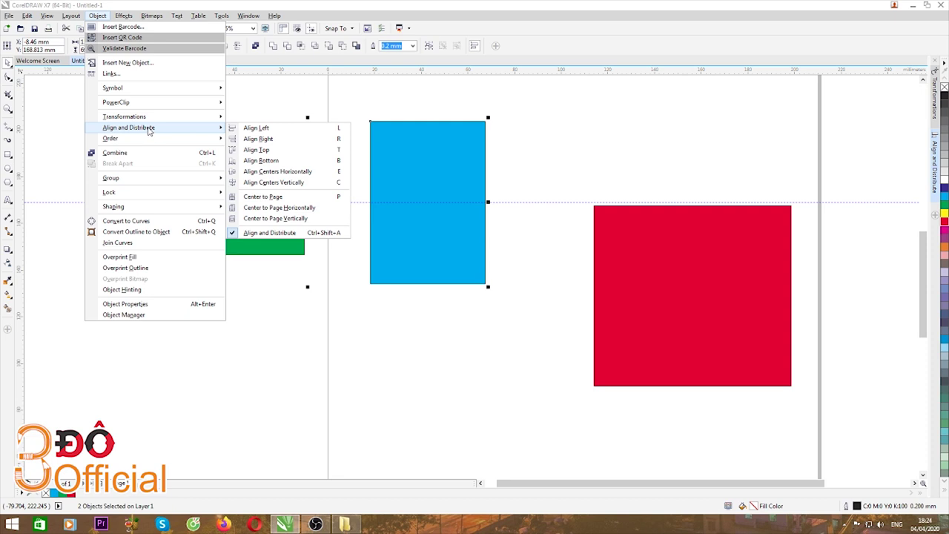
left_click(271, 182)
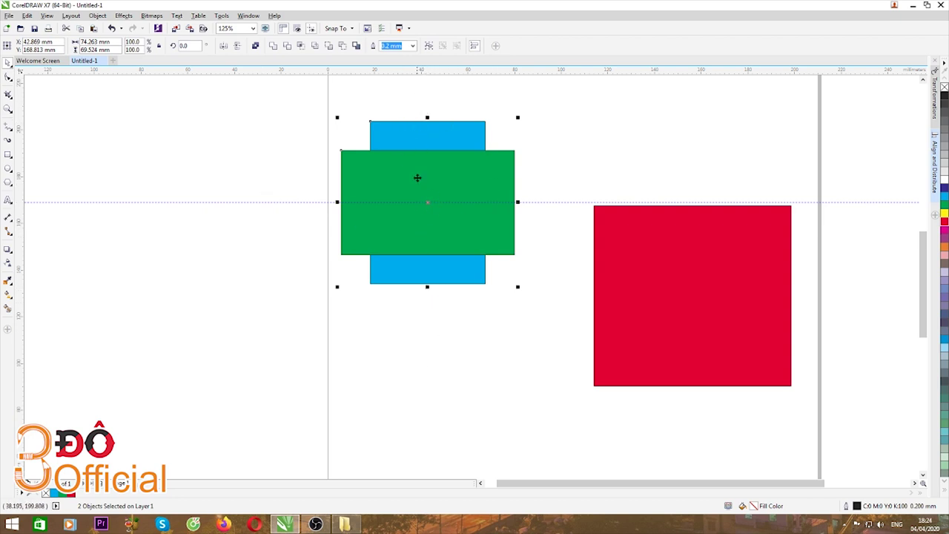
Step: Move the green rectangle below, then beside, the blue one and select both
scroll(384, 142, "down", 2)
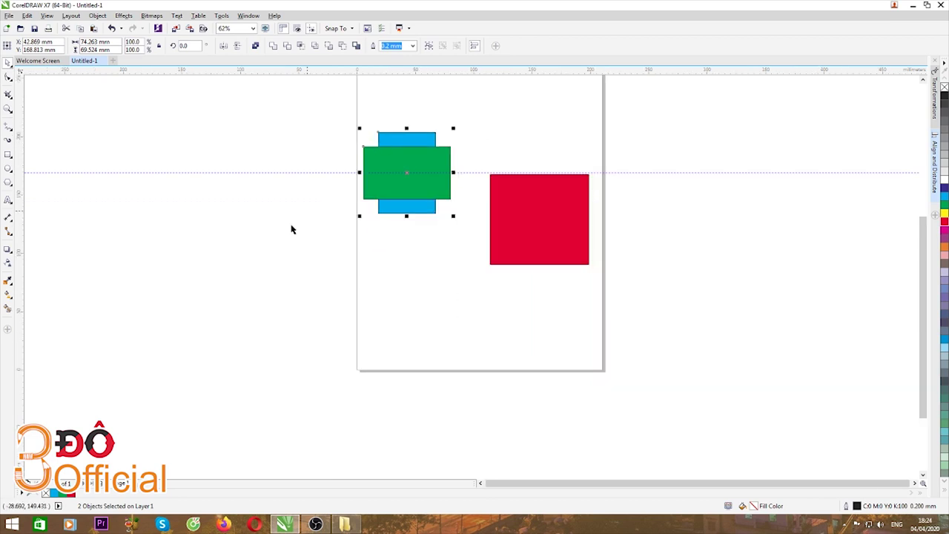
left_click_drag(416, 170, 413, 247)
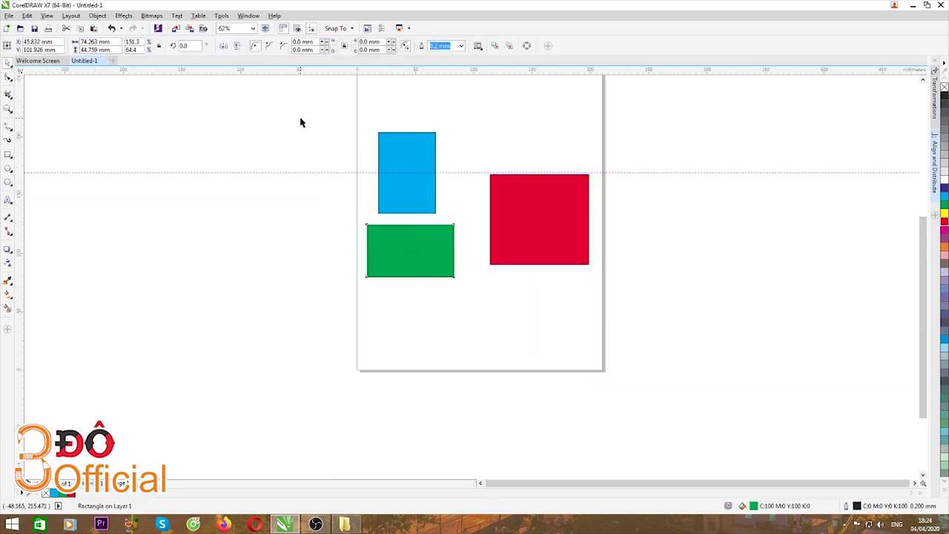
left_click(302, 121)
mouse_move(306, 126)
left_mouse_down()
mouse_move(479, 283)
mouse_move(484, 315)
left_mouse_up()
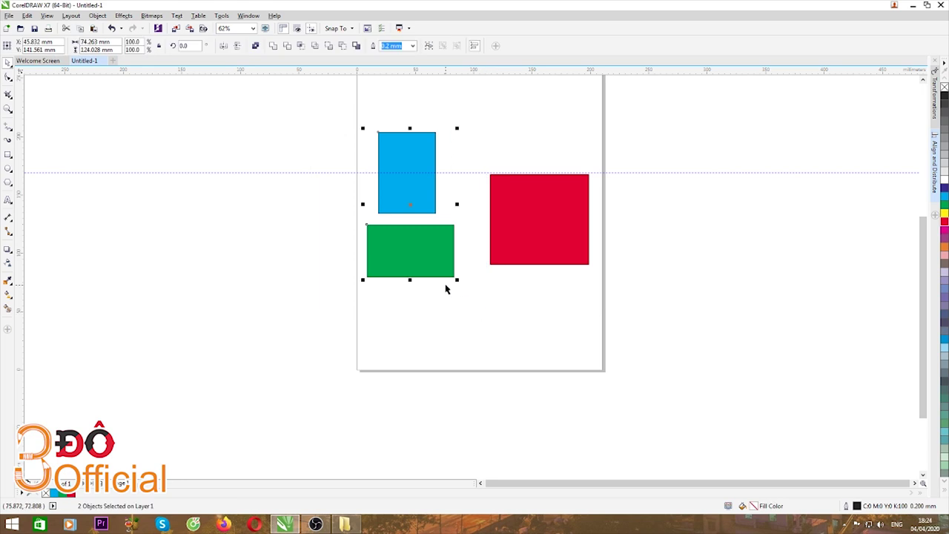
scroll(404, 153, "up", 2)
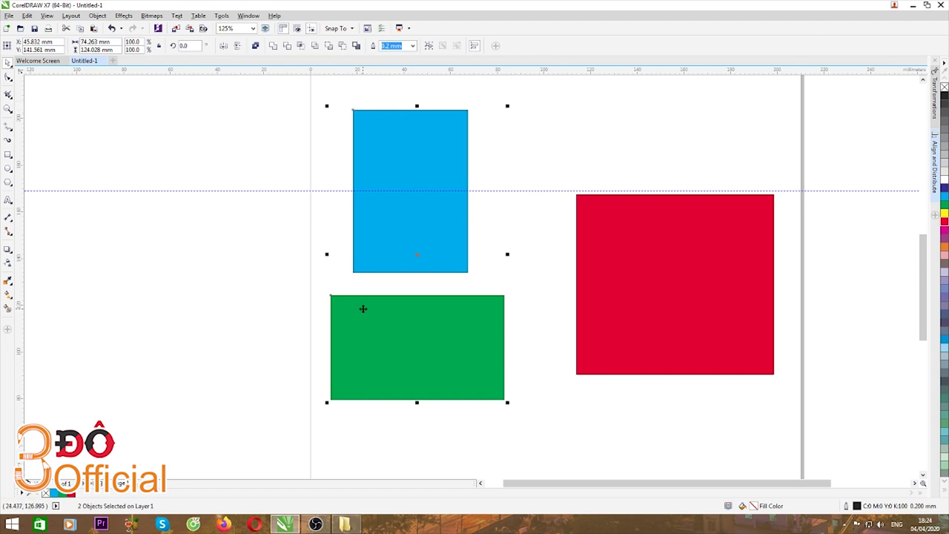
left_click(262, 330)
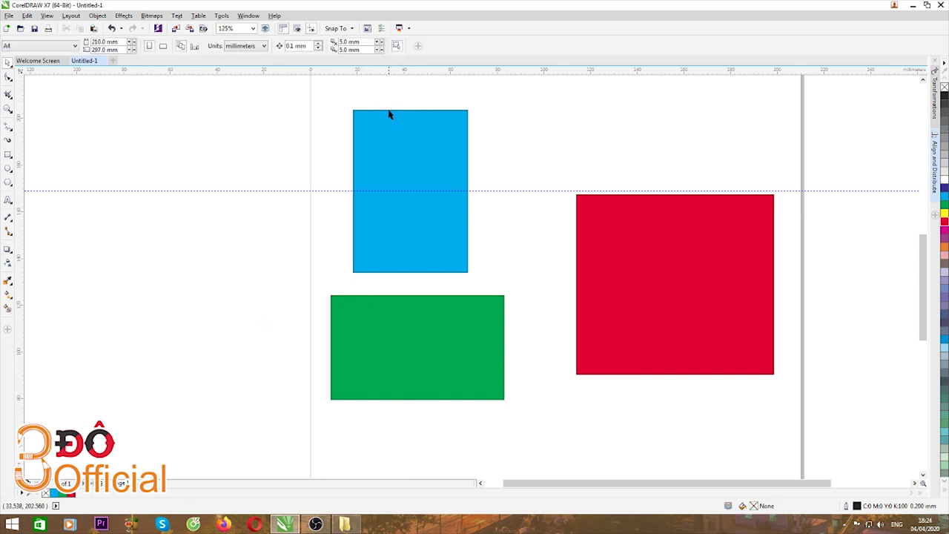
left_click_drag(445, 356, 286, 255)
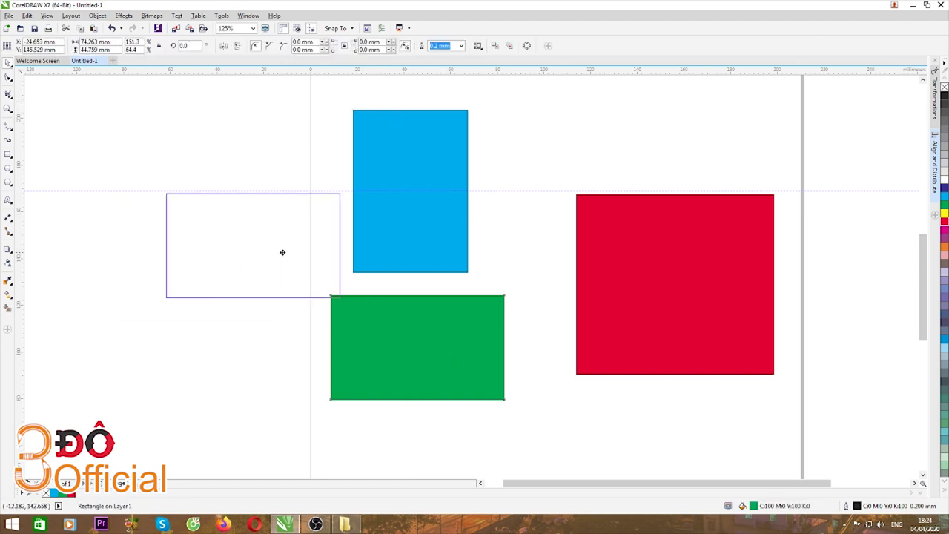
left_click_drag(92, 92, 508, 402)
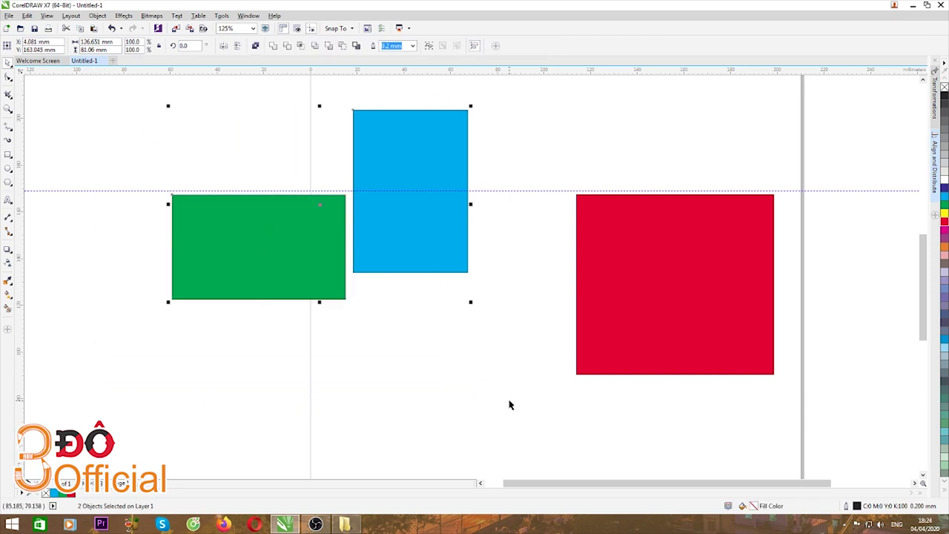
Step: Try the T, L, R, B, C and E align shortcuts on the green and blue rectangles
key("t")
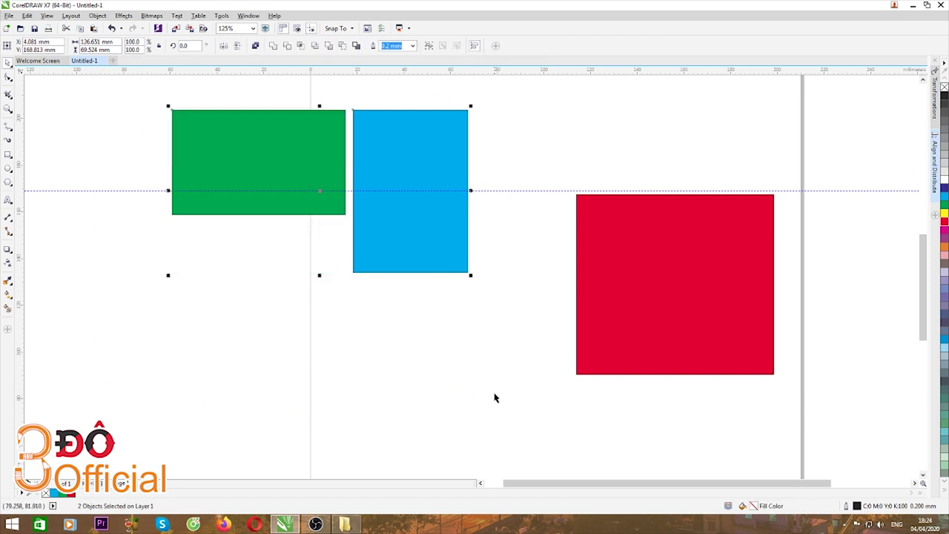
key("l")
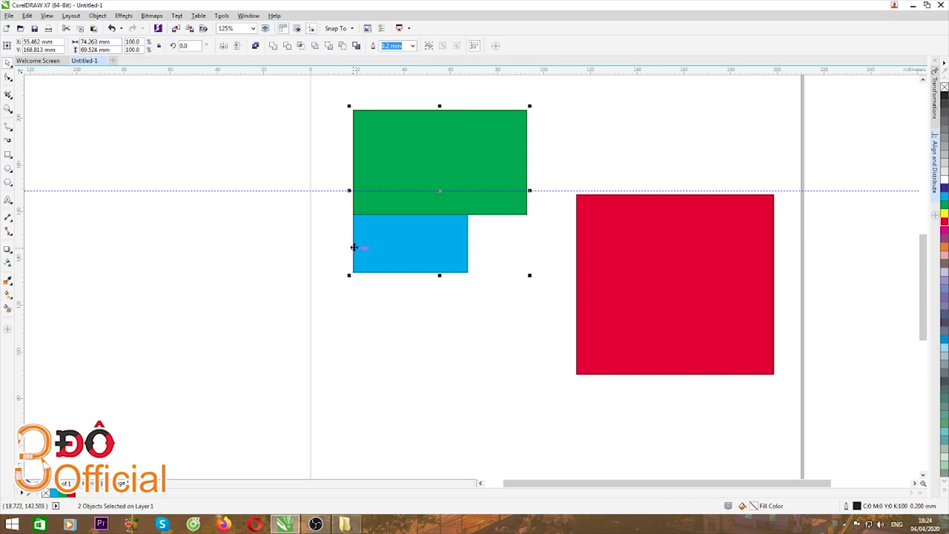
key("r")
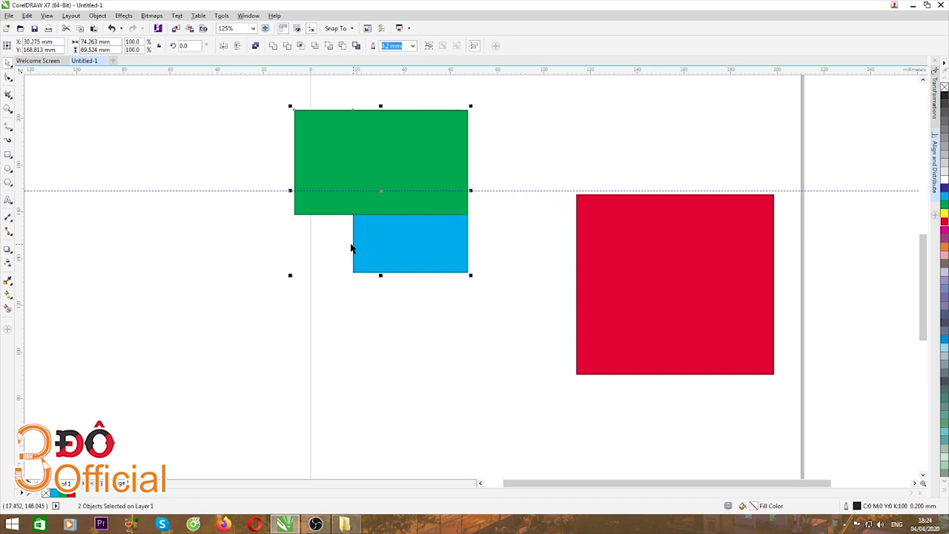
key("b")
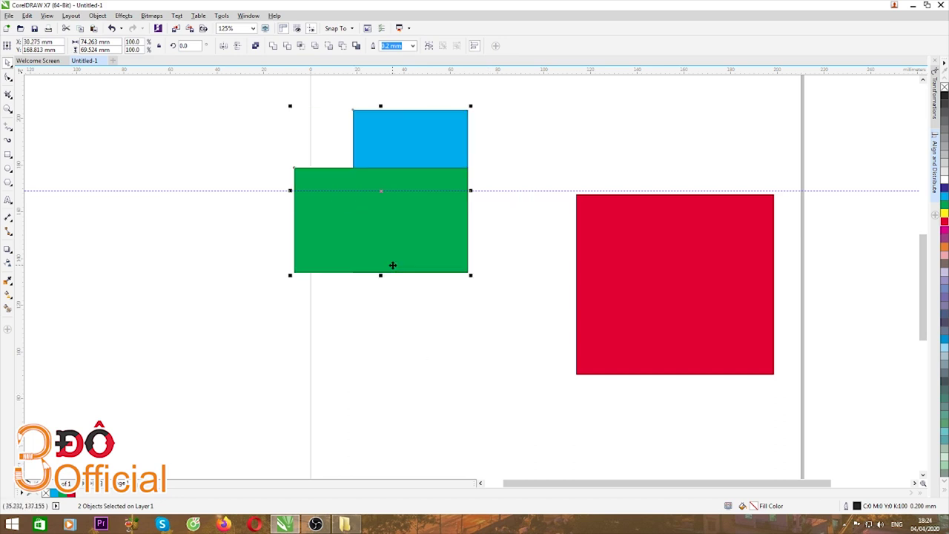
left_click_drag(252, 96, 487, 335)
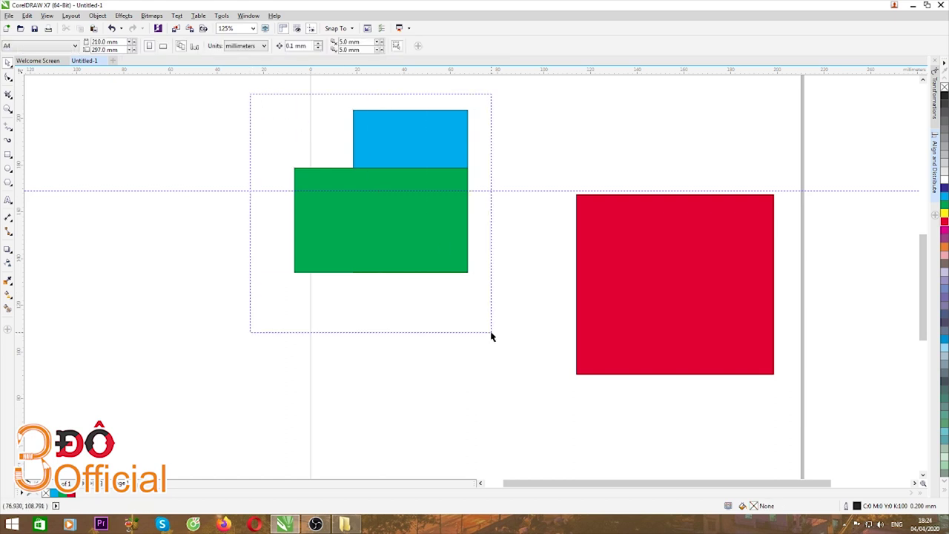
key("c")
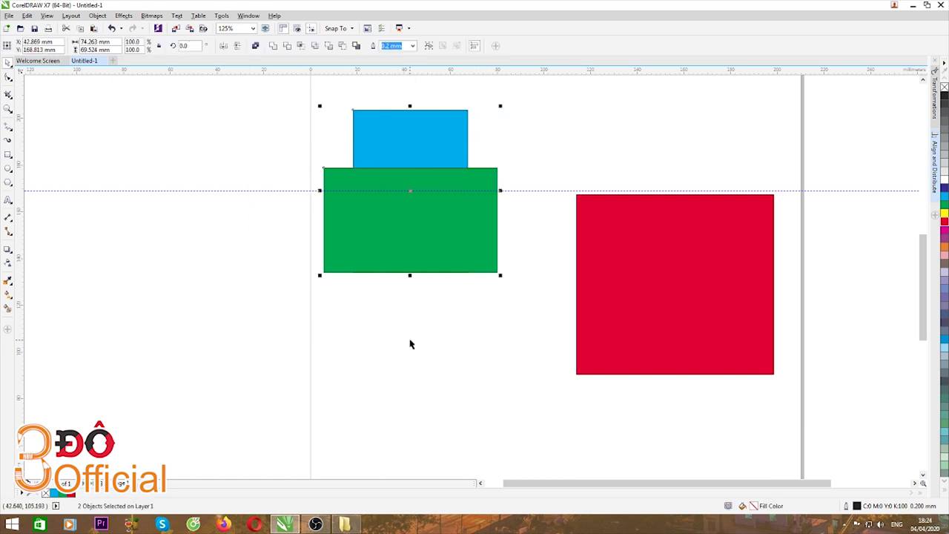
key("e")
Step: Move the green rectangle below the blue one and narrow it from the left side
scroll(417, 200, "down", 1)
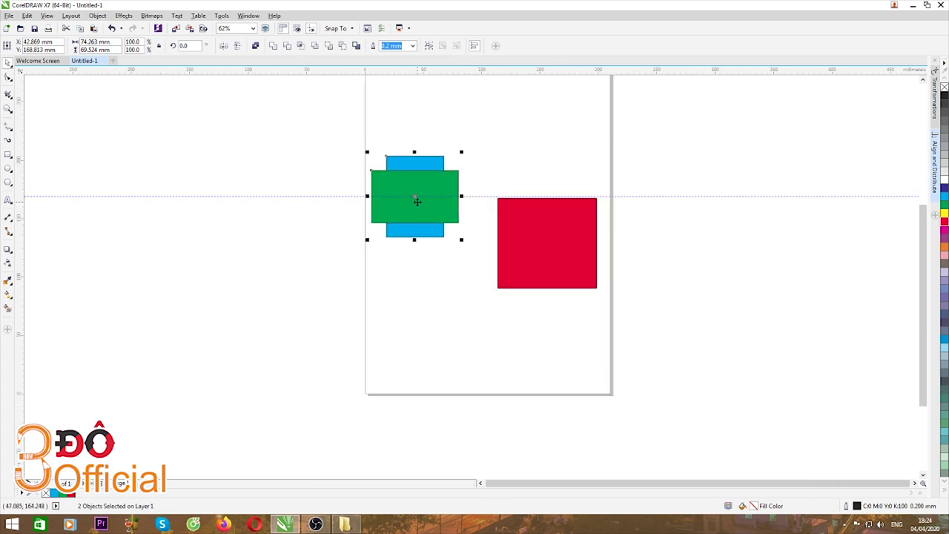
left_click(443, 280)
scroll(383, 195, "down", 1)
scroll(451, 218, "up", 2)
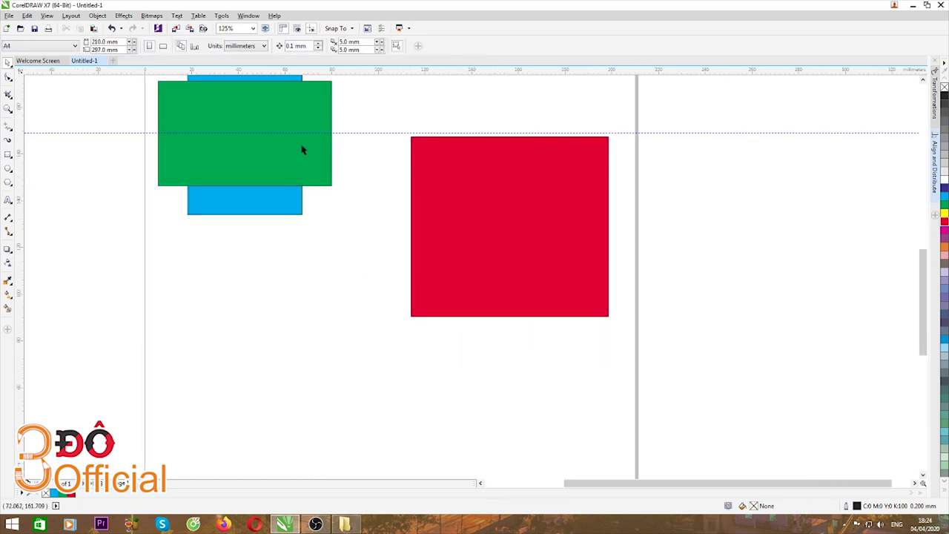
left_click_drag(301, 148, 318, 261)
left_click_drag(186, 256, 226, 257)
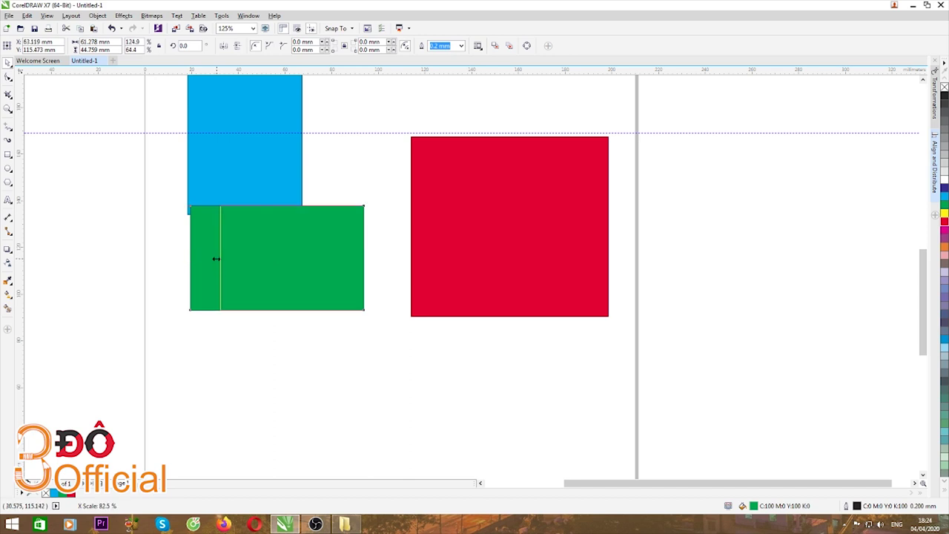
Step: Align the red rectangle's middle with the green one's using the C shortcut
scroll(313, 235, "down", 1)
left_click_drag(539, 172, 240, 336)
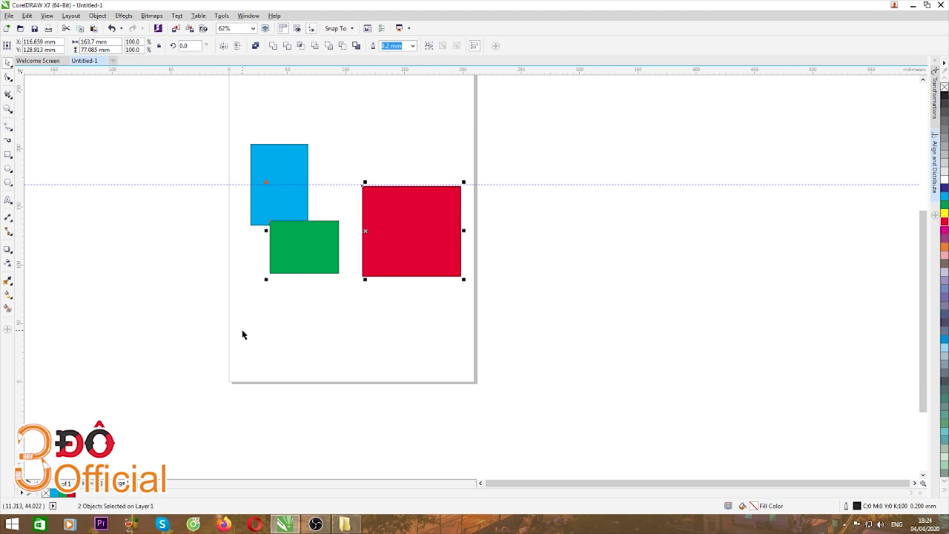
key("c")
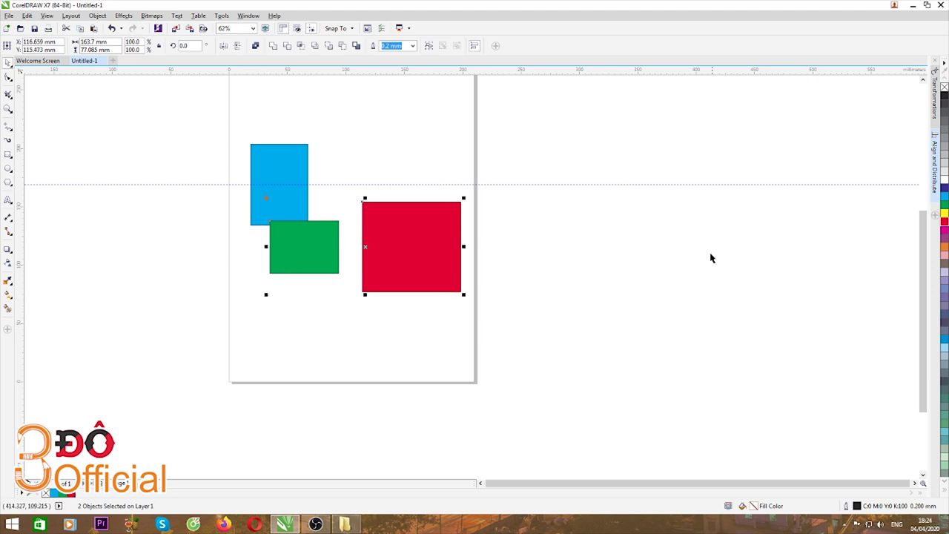
Step: Centre the red rectangle on the green one and send red to the back
key("e")
left_click(295, 331)
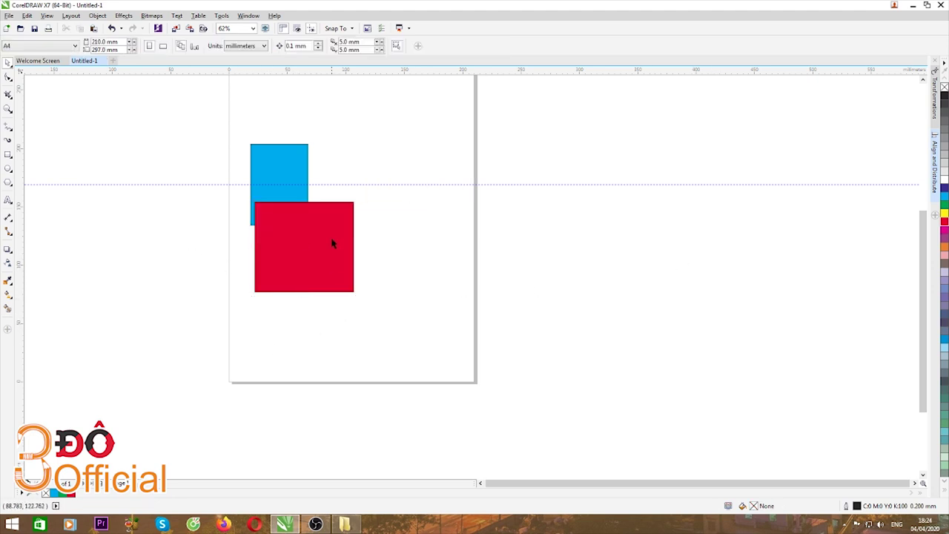
left_click(333, 243)
key("shift+Page_Down")
left_click(254, 310)
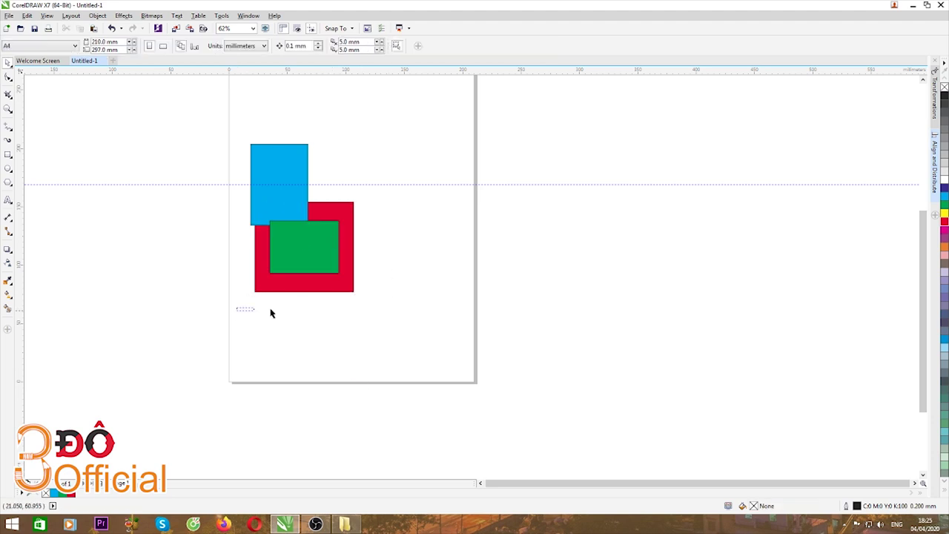
left_click_drag(270, 313, 386, 191)
left_click(414, 261)
Step: Try nudging the green rectangle right, then undo the move
left_click(308, 247)
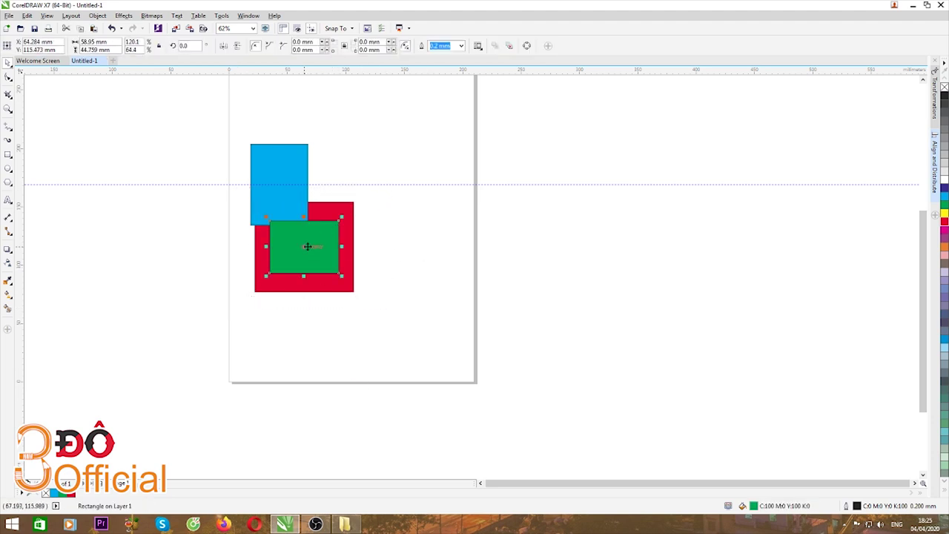
scroll(307, 231, "up", 2)
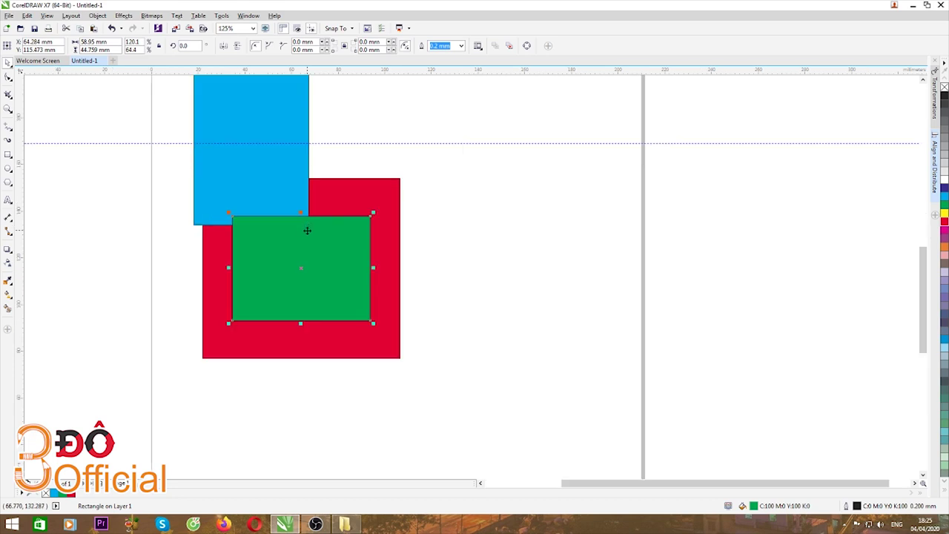
left_click(479, 260)
left_click(329, 267)
key("Escape")
left_click_drag(321, 271, 330, 271)
key("ctrl+z")
Step: Move green right over the red square's edge and lower blue over its top-left
left_click(490, 261)
left_click(331, 275)
mouse_move(321, 273)
left_mouse_down()
mouse_move(413, 274)
mouse_move(467, 289)
left_mouse_up()
left_click(539, 284)
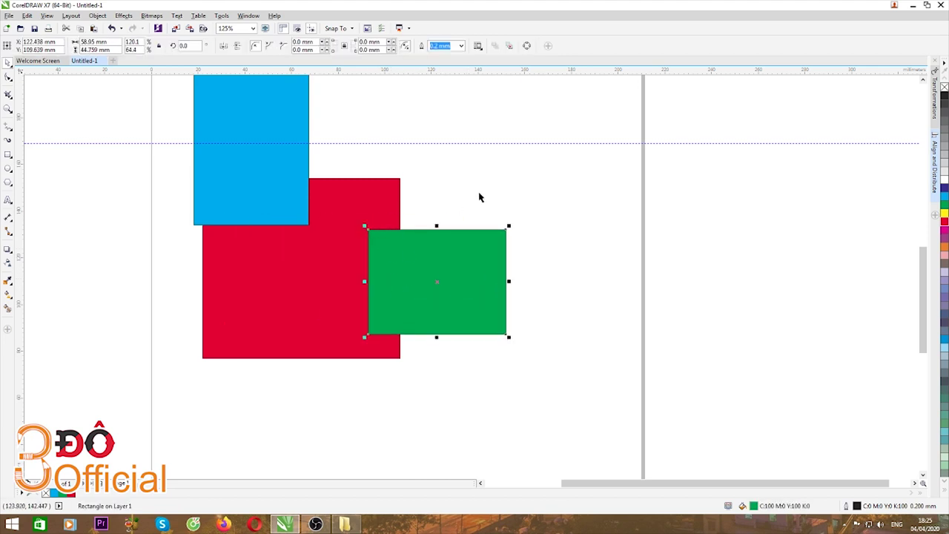
mouse_move(267, 178)
left_mouse_down()
mouse_move(265, 231)
mouse_move(240, 220)
left_mouse_up()
left_click(373, 156)
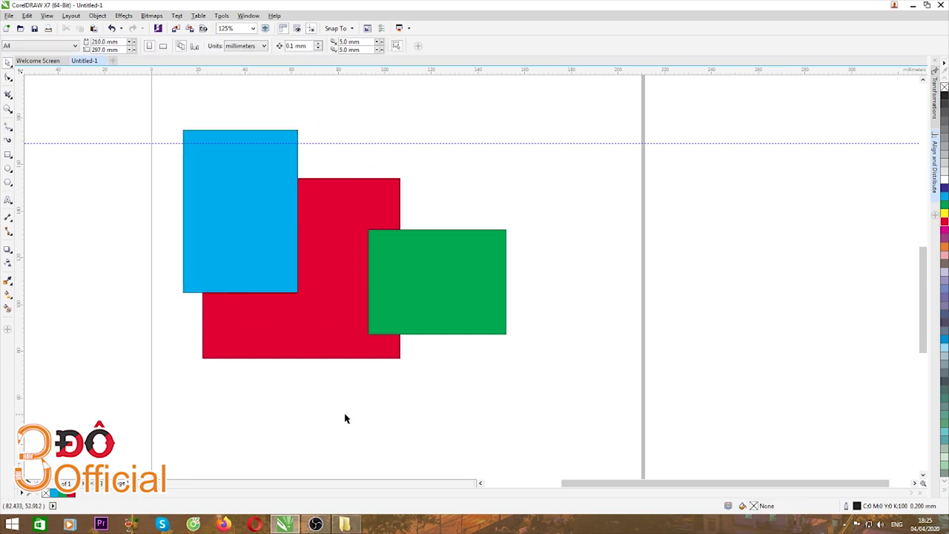
left_click(436, 293)
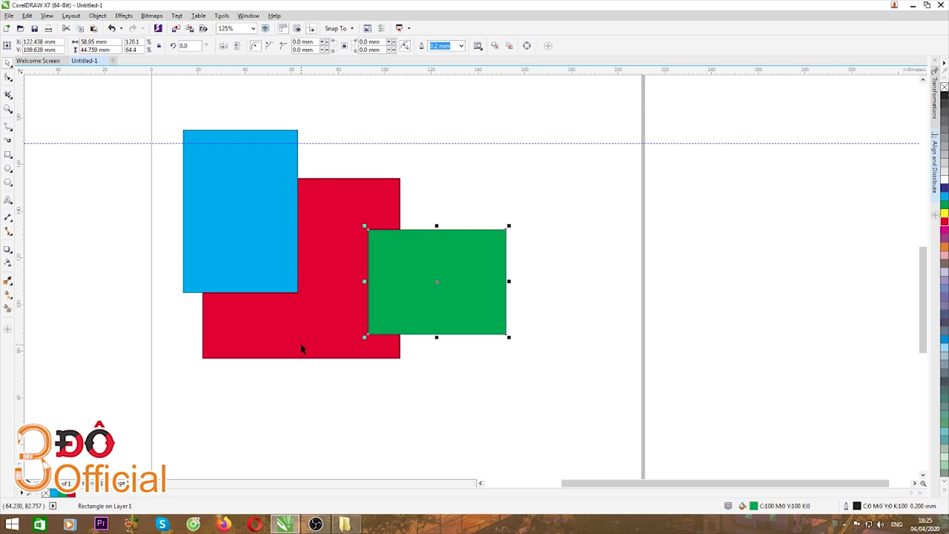
Step: Send the green rectangle back one level and move blue up and right
key("ctrl+Page_Down")
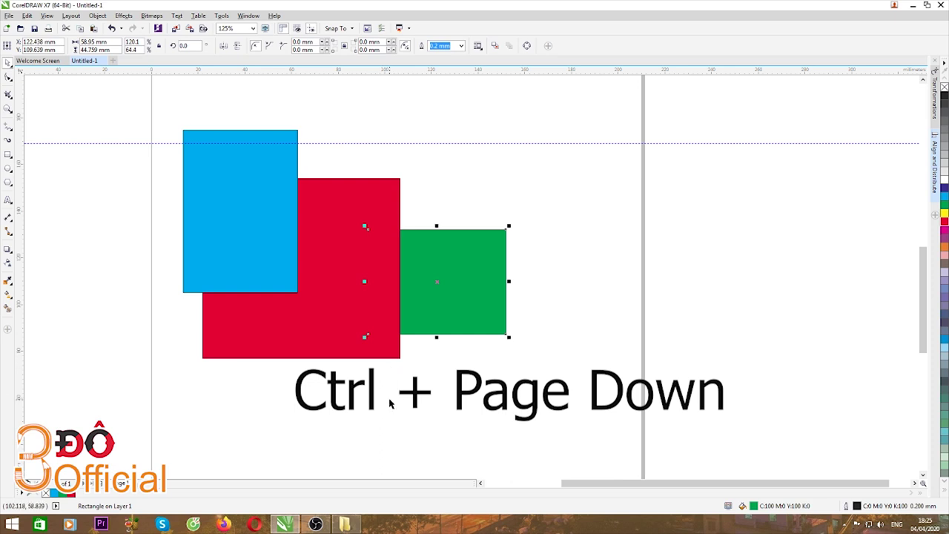
left_click(350, 294)
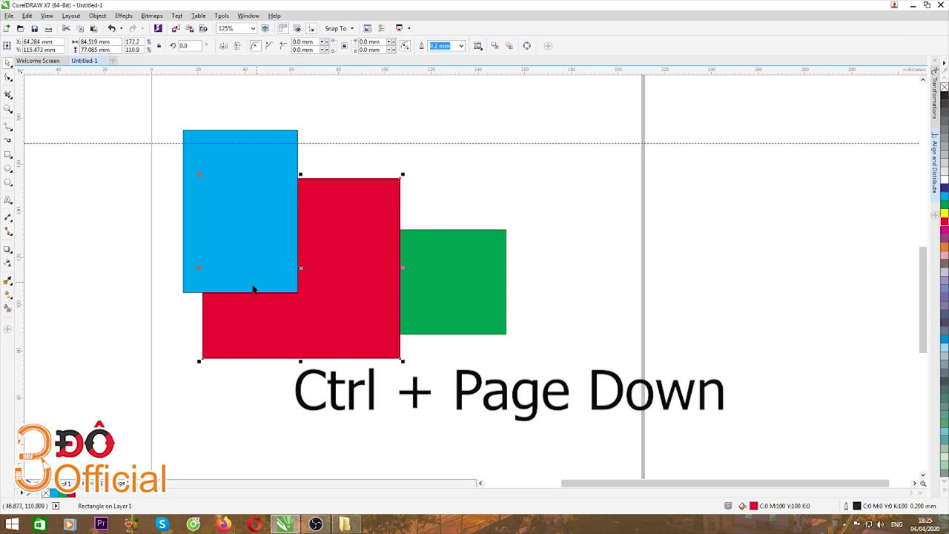
left_click(135, 305)
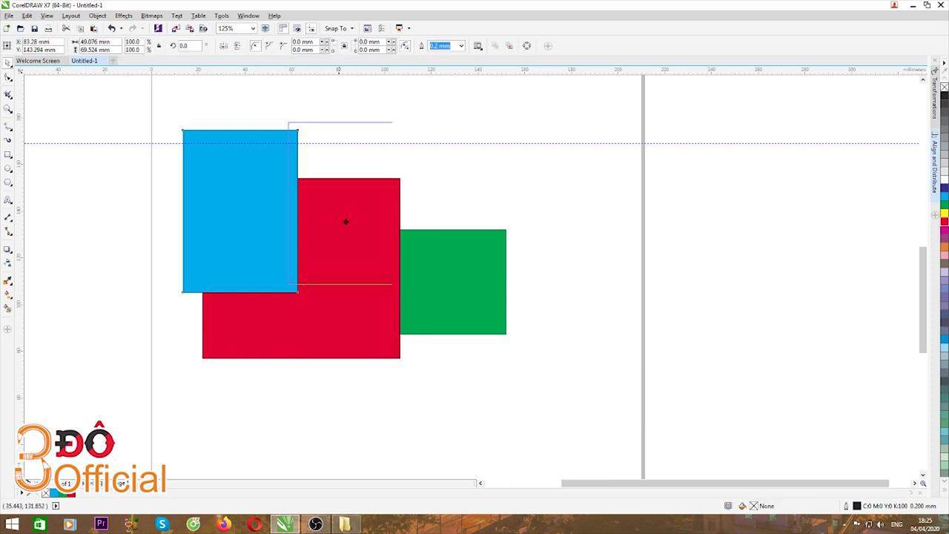
left_click_drag(345, 221, 386, 221)
key("Escape")
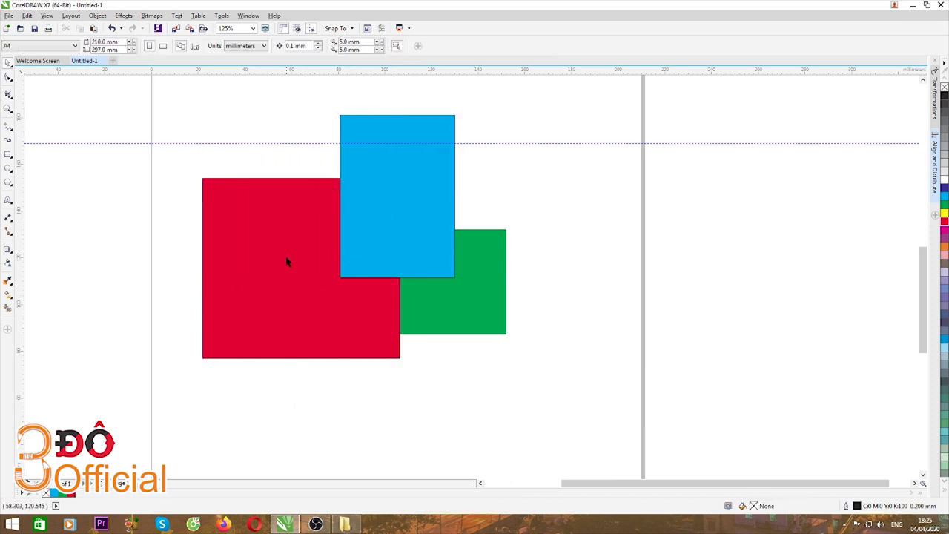
Step: Bring the red rectangle in front of the others and shift it slightly left
left_click(288, 262)
left_click(416, 200)
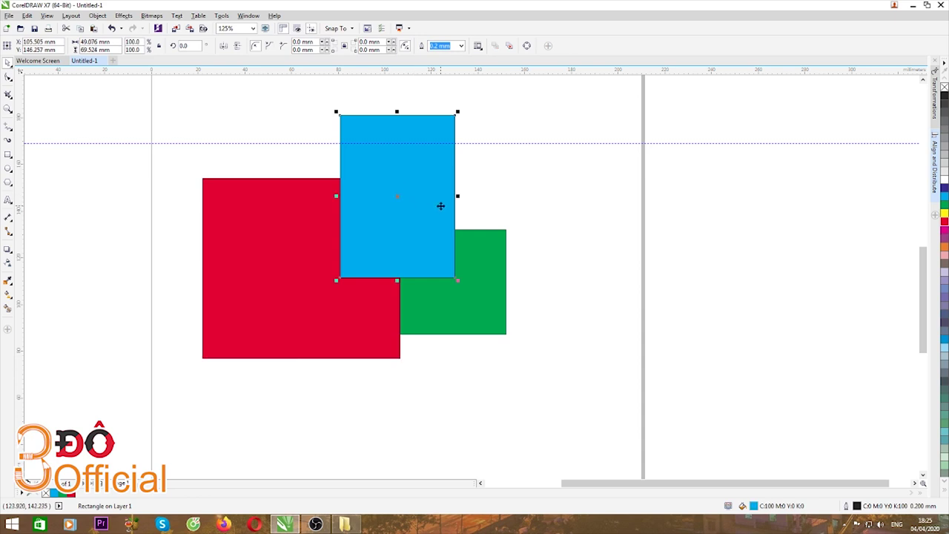
left_click(222, 293)
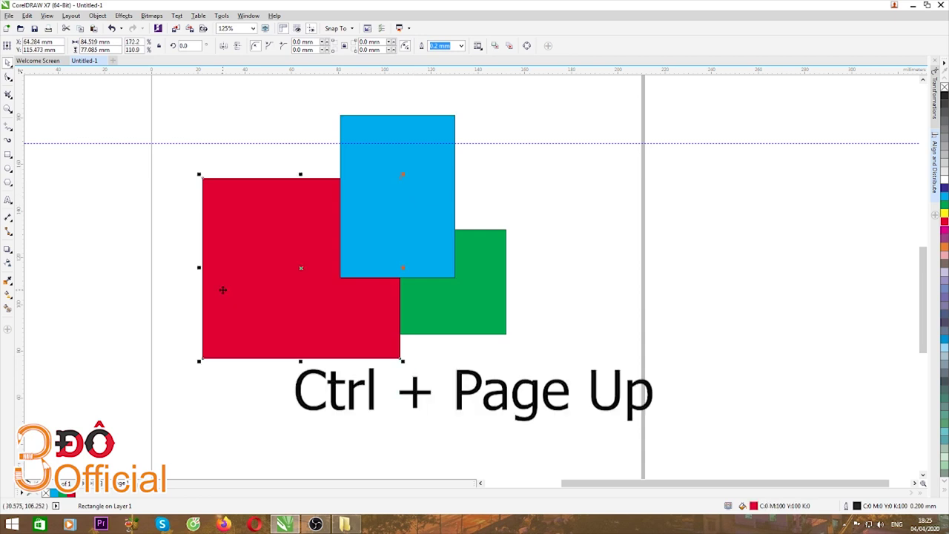
key("ctrl+Page_Up")
left_click(113, 295)
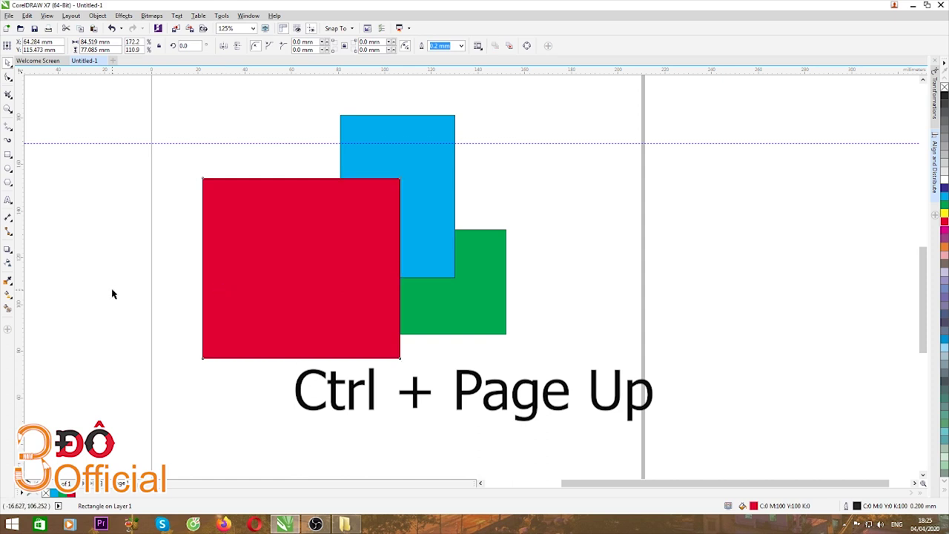
left_click_drag(310, 288, 287, 285)
Step: Bring the green rectangle forward one level and select the blue one
left_click(491, 277)
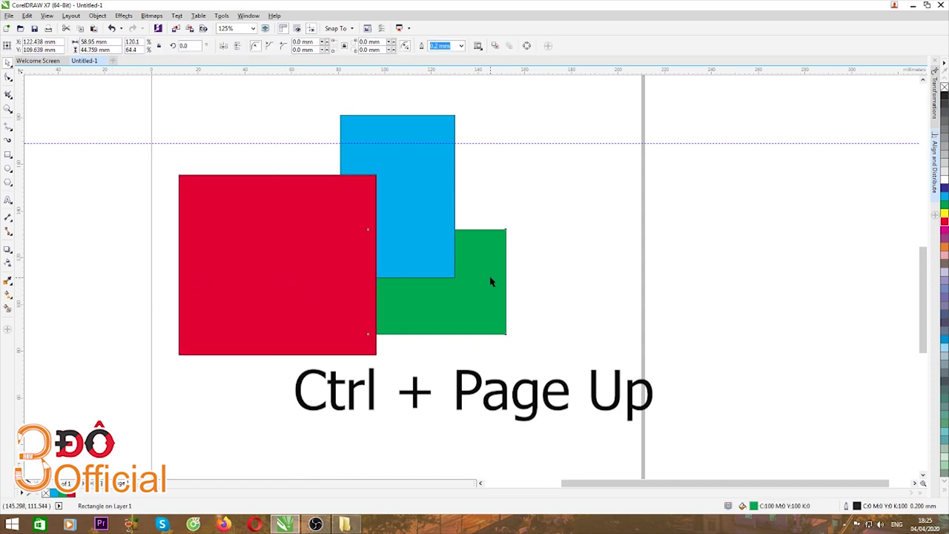
key("ctrl+Page_Up")
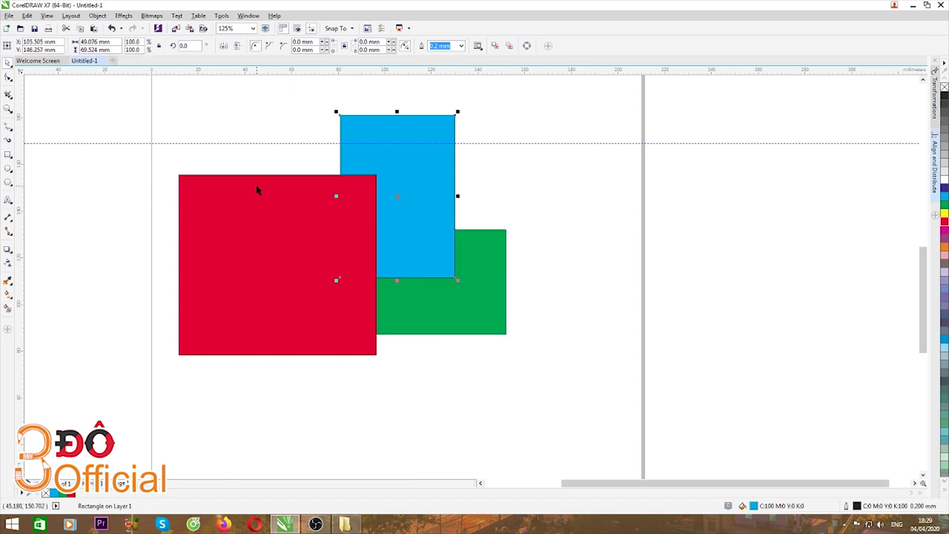
left_click_drag(100, 90, 568, 386)
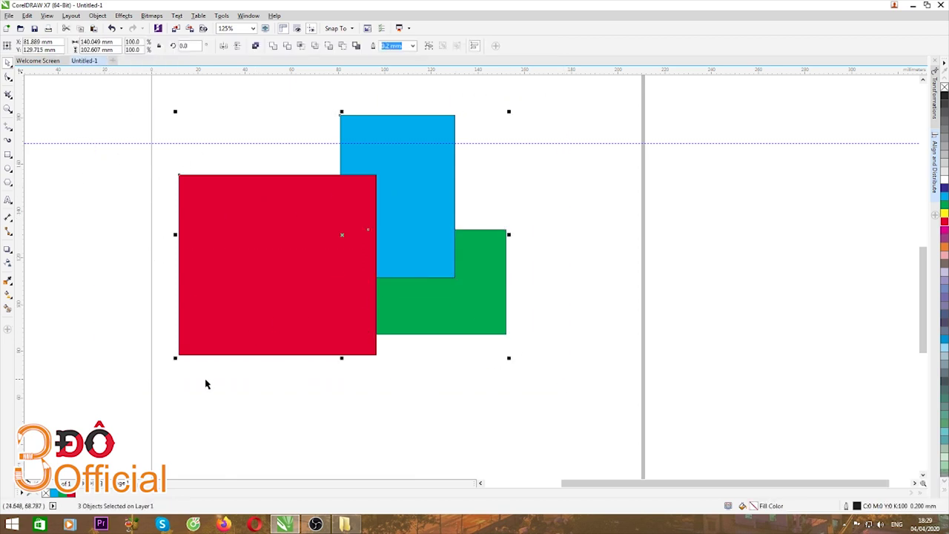
left_click(168, 420)
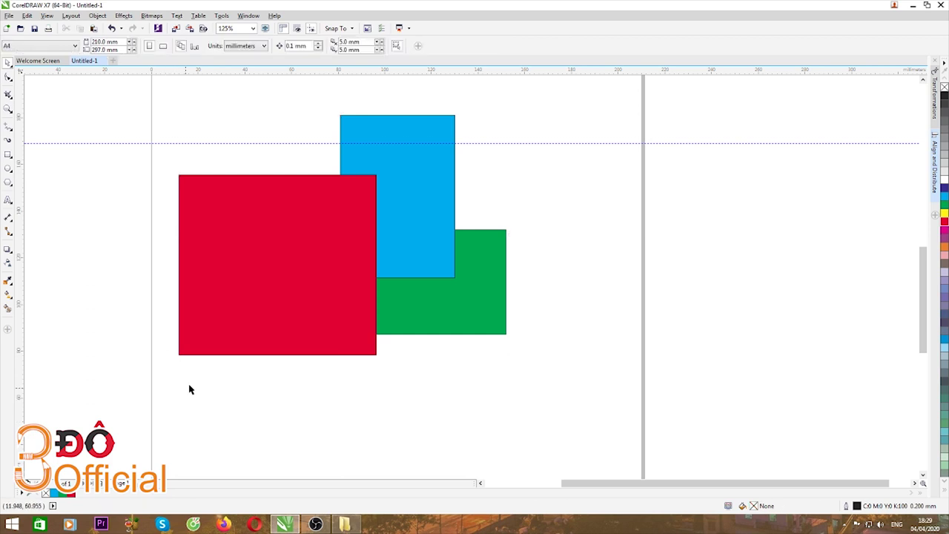
left_click(425, 160)
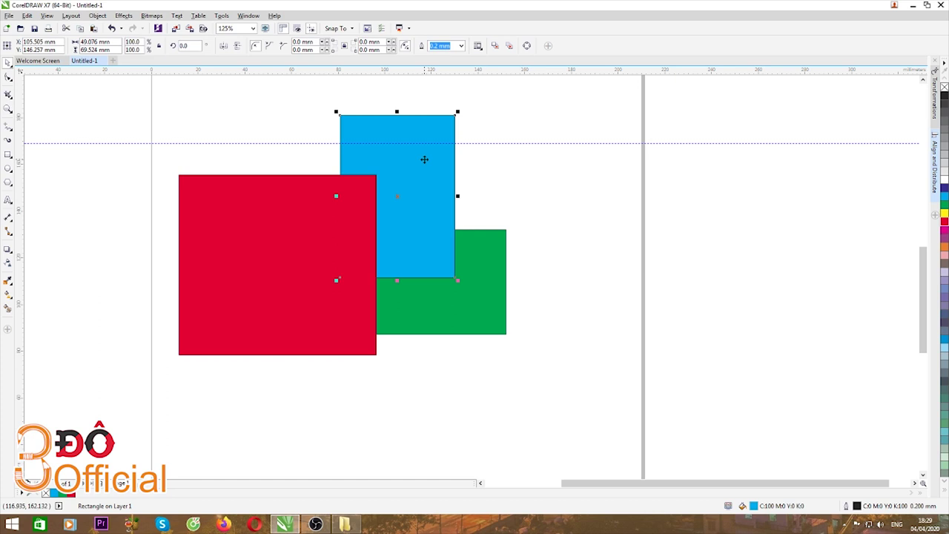
Step: Move the blue rectangle back one level, then forward one level, via Object > Order
left_click(98, 17)
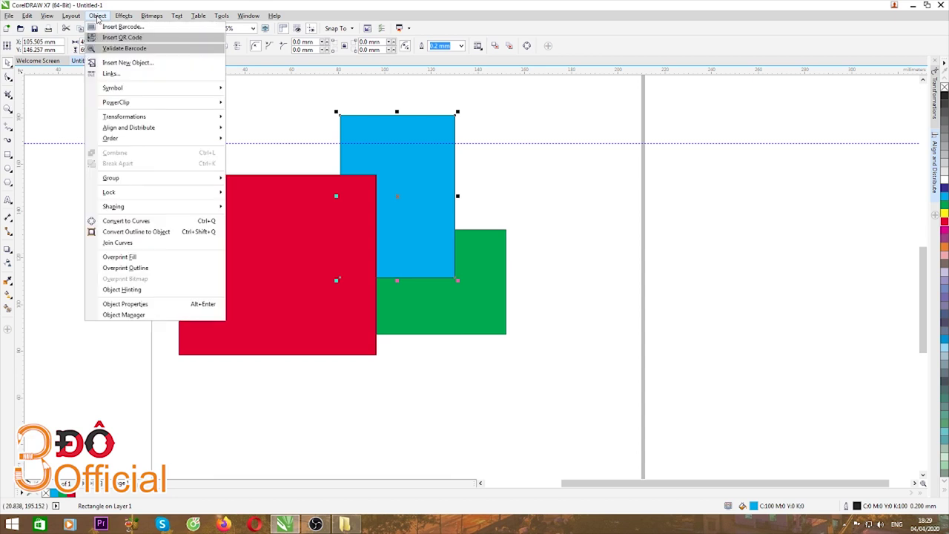
mouse_move(112, 138)
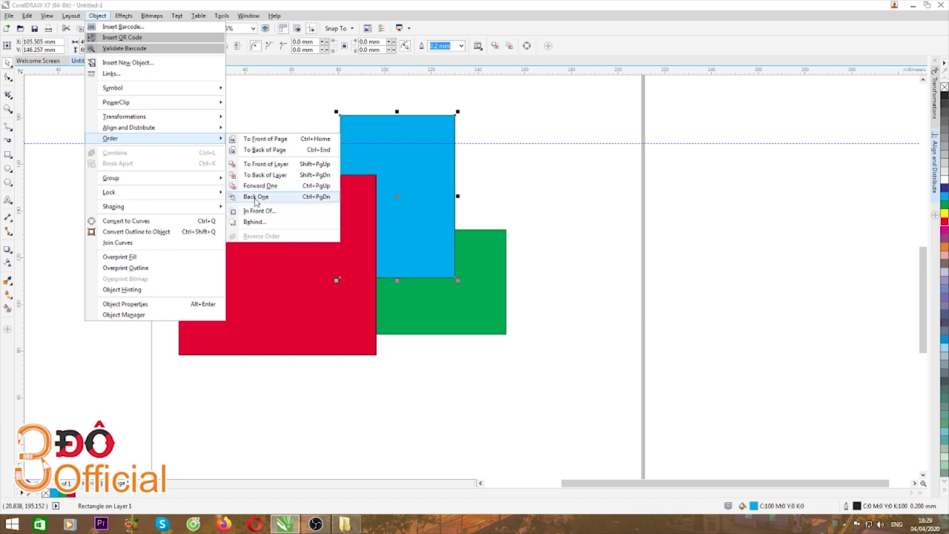
left_click(255, 198)
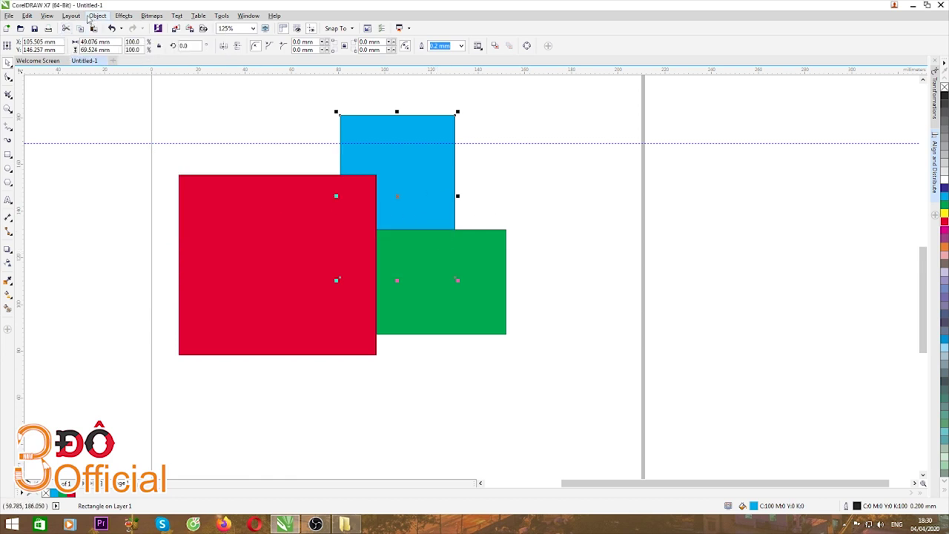
left_click(88, 18)
mouse_move(110, 138)
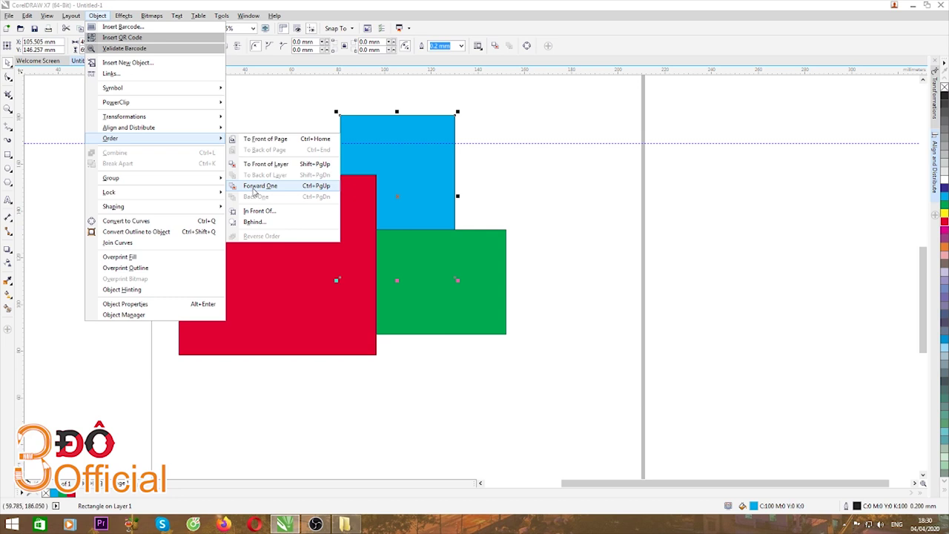
left_click(252, 187)
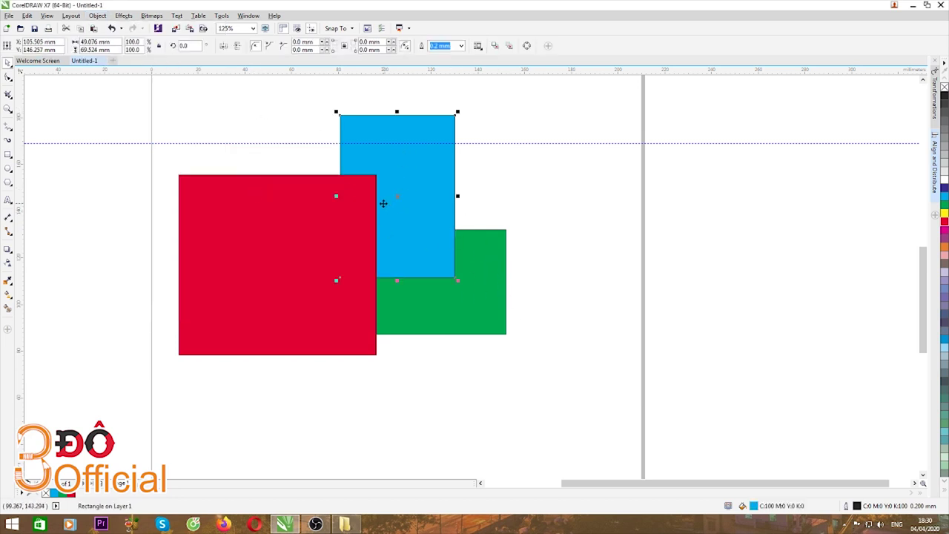
Step: Bring blue to the front, then step it back twice behind the green rectangle
left_click(266, 148)
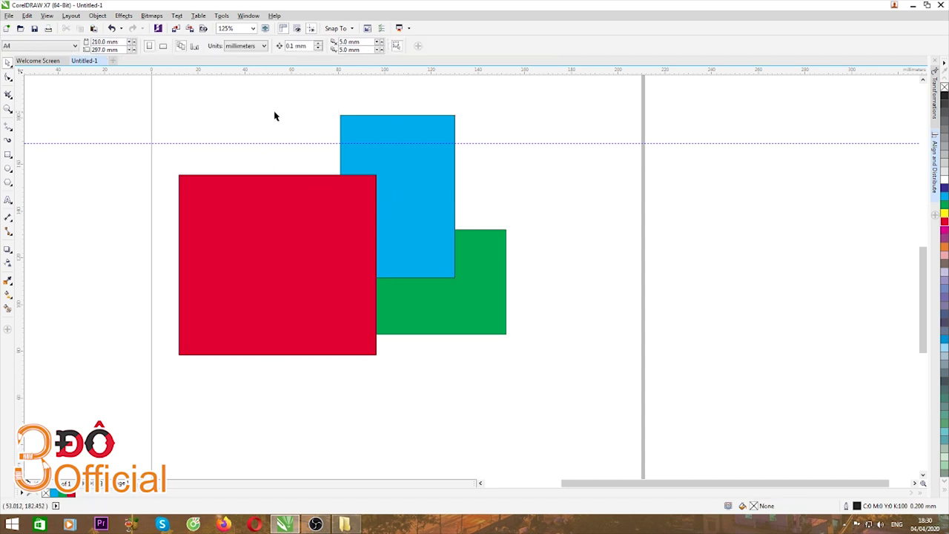
left_click(363, 142)
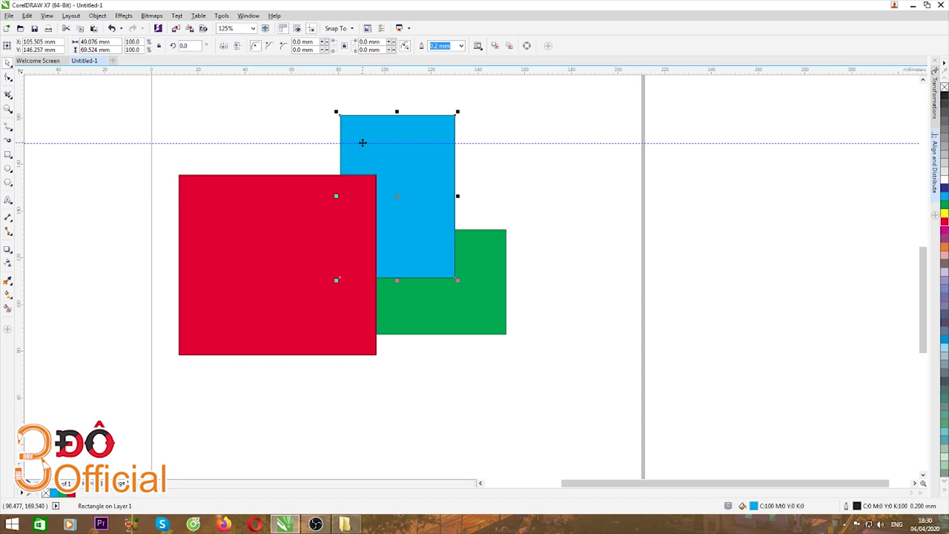
key("shift+Page_Up")
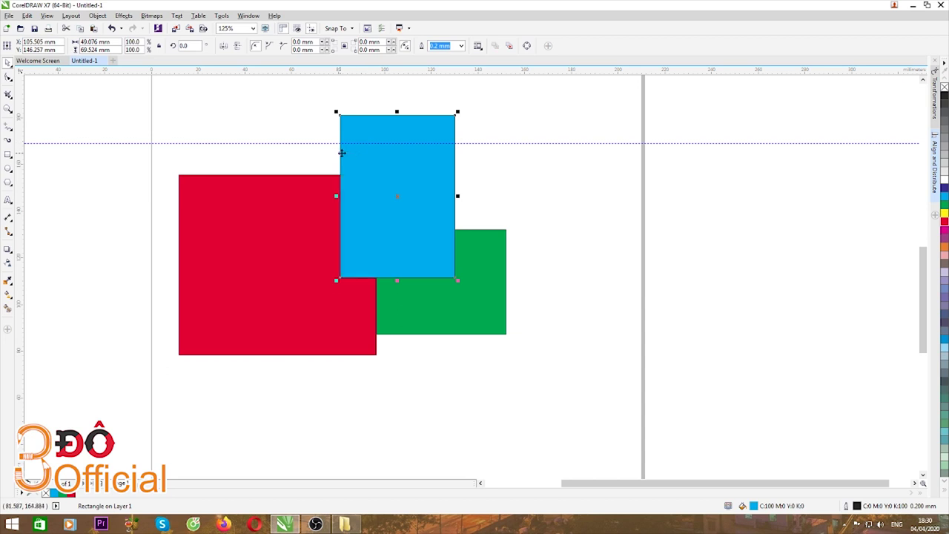
key("ctrl+Page_Down")
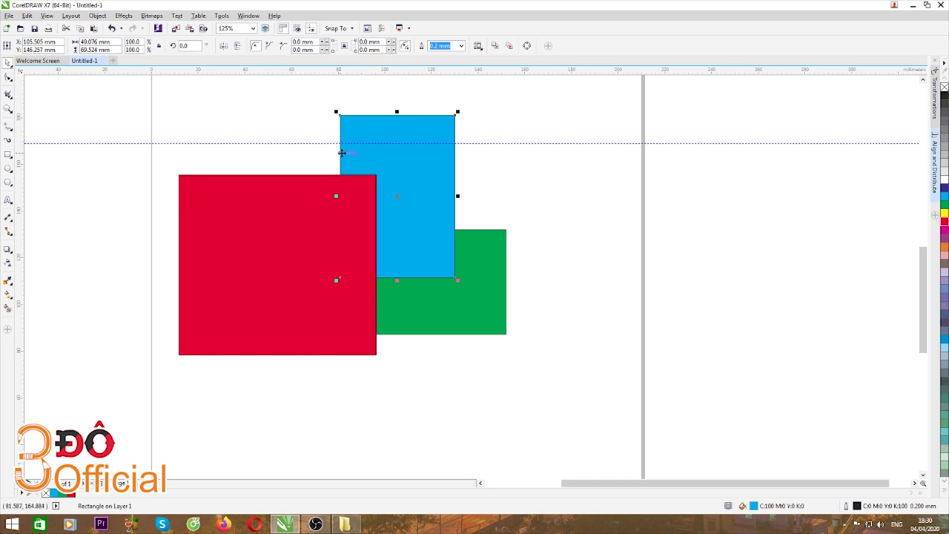
key("ctrl+Page_Down")
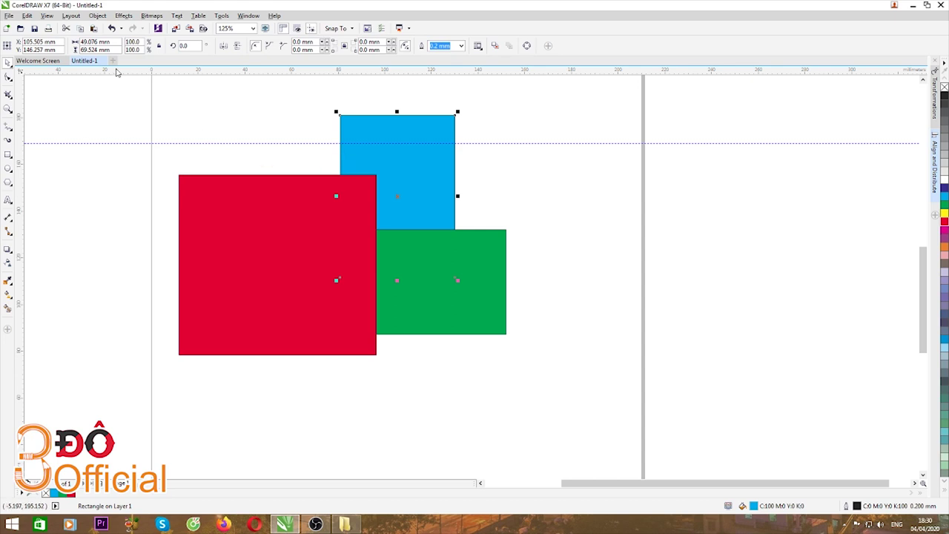
left_click(138, 114)
left_click(389, 129)
key("shift+F4")
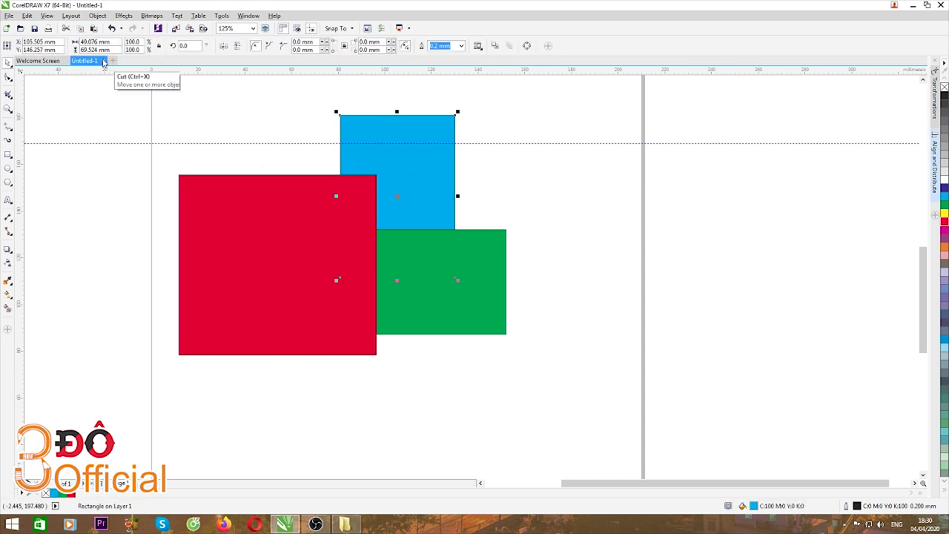
Step: Rearrange the red, green and blue rectangles side by side, then select all three
left_click(185, 114)
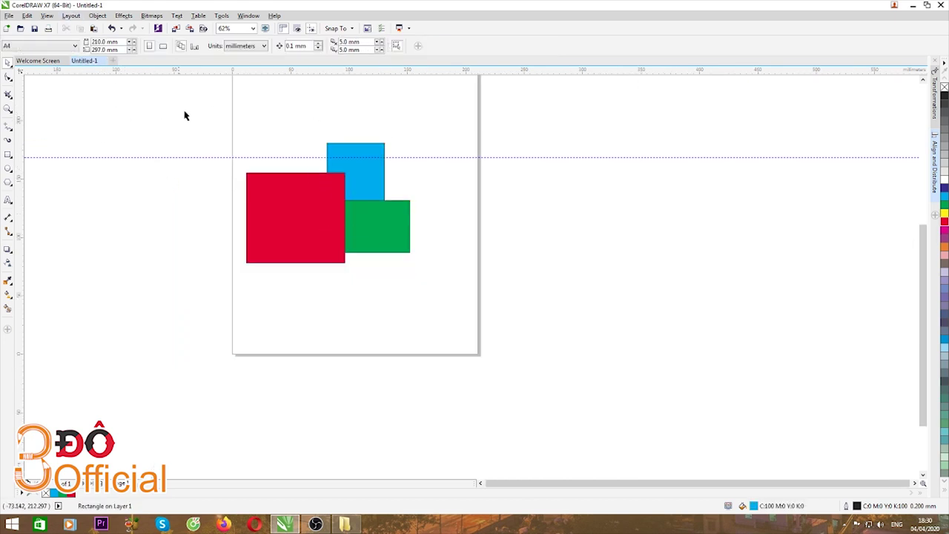
left_click_drag(303, 252, 229, 234)
left_click_drag(349, 233, 282, 270)
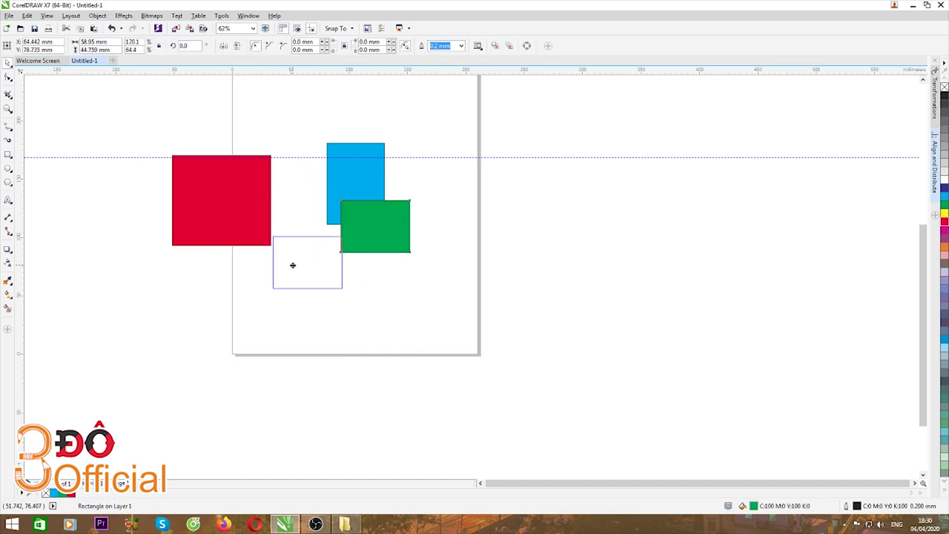
left_click_drag(341, 181, 296, 180)
left_click_drag(121, 116, 451, 372)
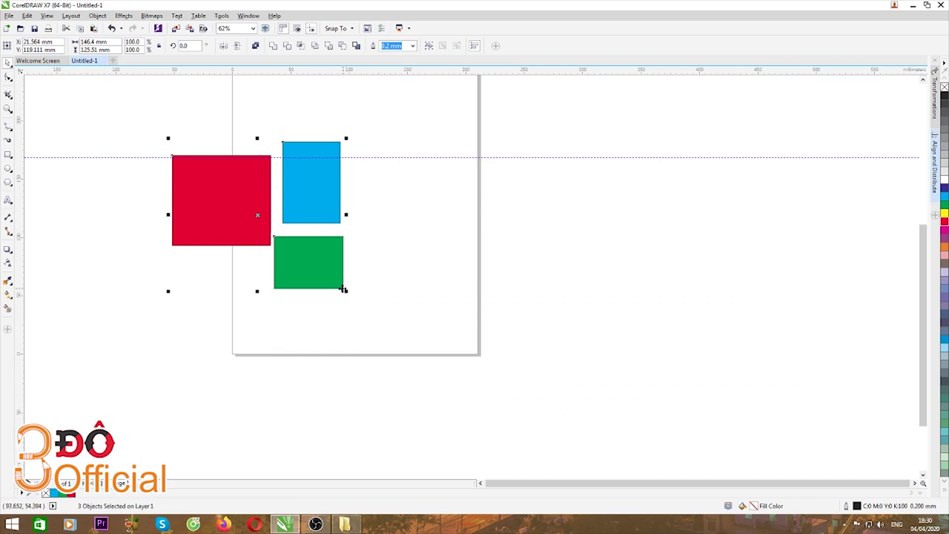
Step: Move the blue square alone up to the page's upper right on the guide
scroll(343, 289, "down", 2)
left_click(237, 313)
scroll(348, 230, "up", 2)
mouse_move(296, 239)
left_mouse_down()
mouse_move(415, 199)
mouse_move(478, 199)
left_mouse_up()
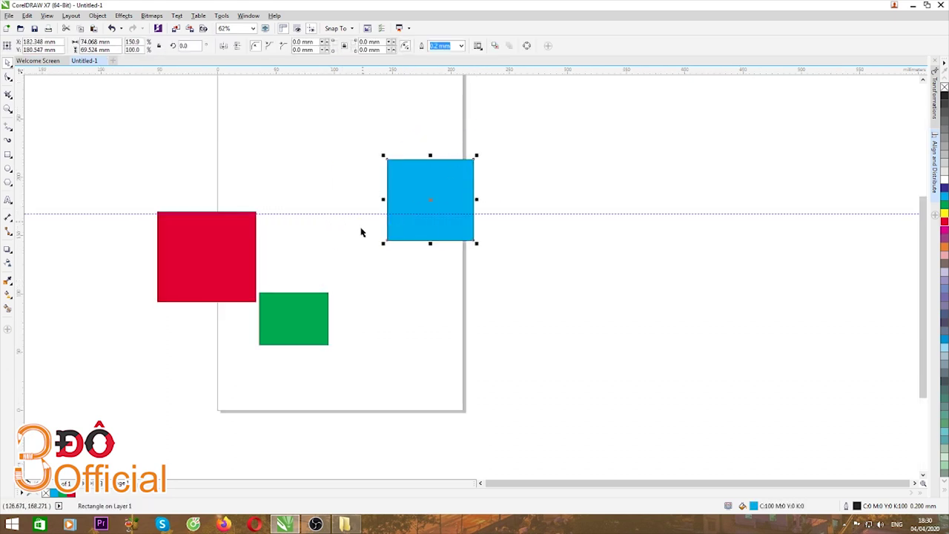
Step: Move red, green and blue shapes off the page and enlarge the blue square, stretching it taller
scroll(429, 246, "down", 2)
left_click_drag(308, 263, 252, 202)
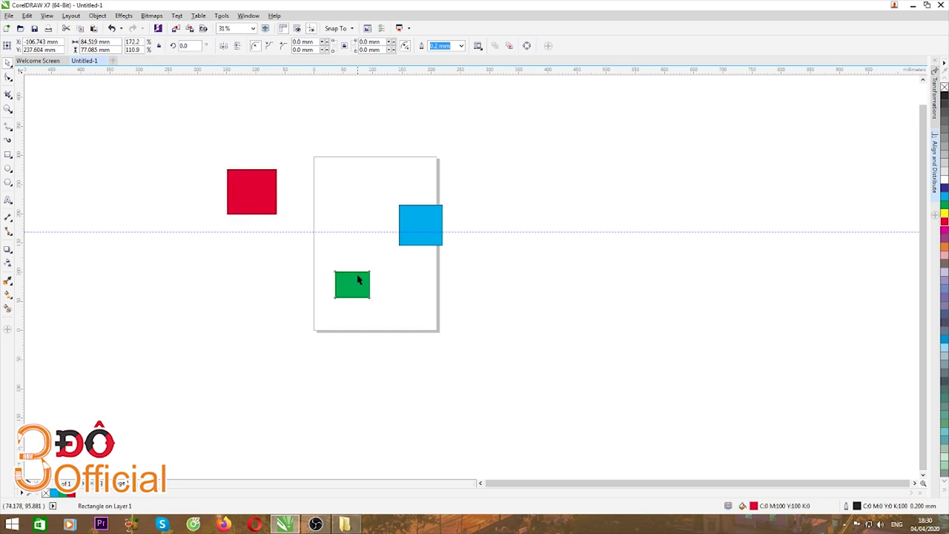
left_click_drag(358, 276, 231, 266)
mouse_move(424, 210)
left_mouse_down()
mouse_move(269, 305)
mouse_move(537, 166)
left_mouse_up()
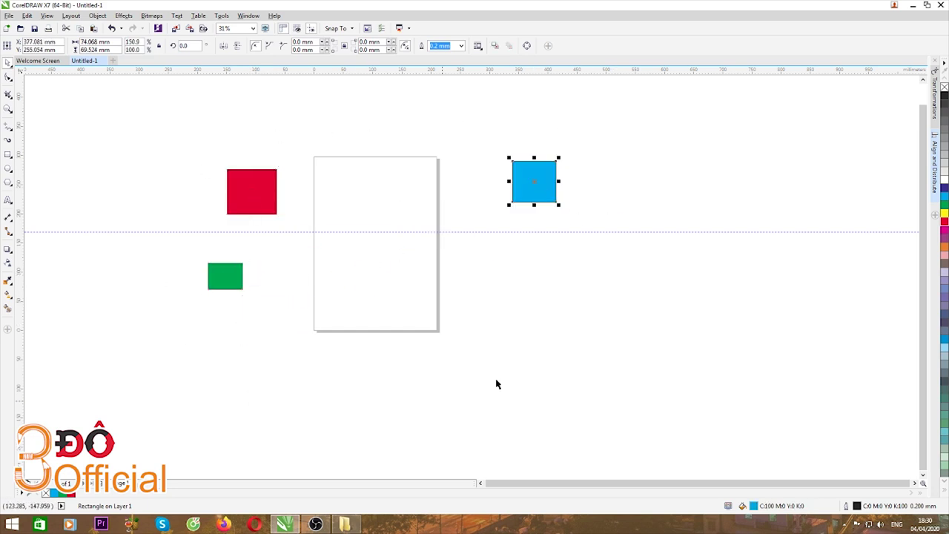
left_click_drag(558, 203, 653, 294)
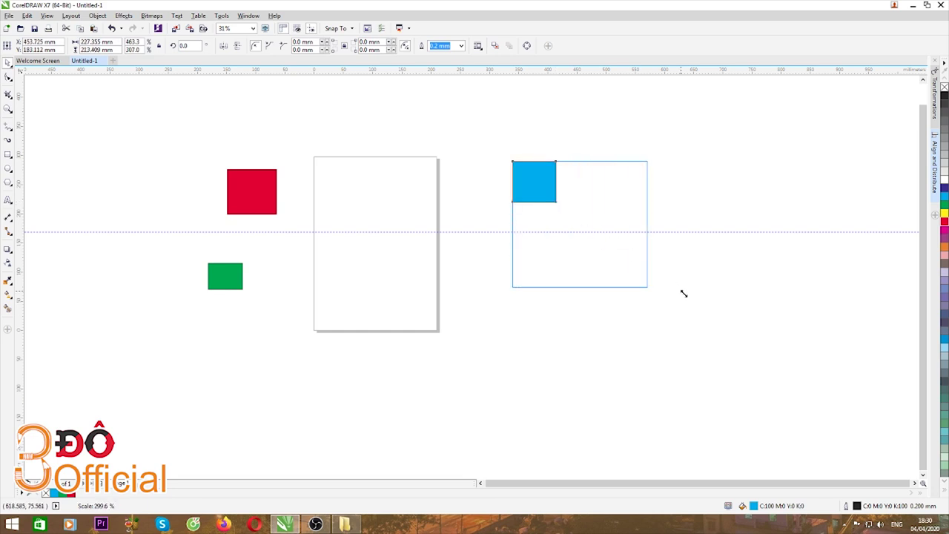
left_click_drag(583, 294, 586, 321)
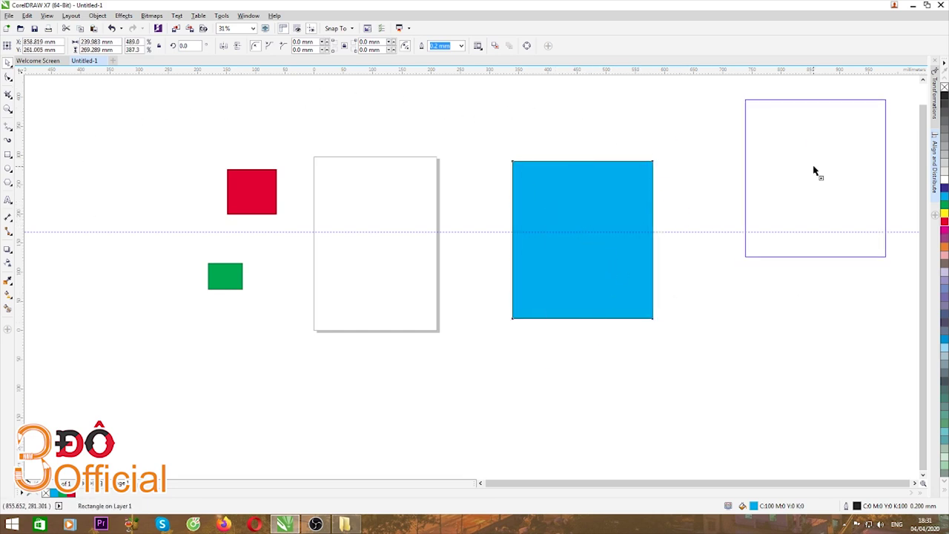
Step: Place a smaller copy of the blue rectangle at the page's lower left
left_click(814, 170)
left_click_drag(106, 363, 426, 363)
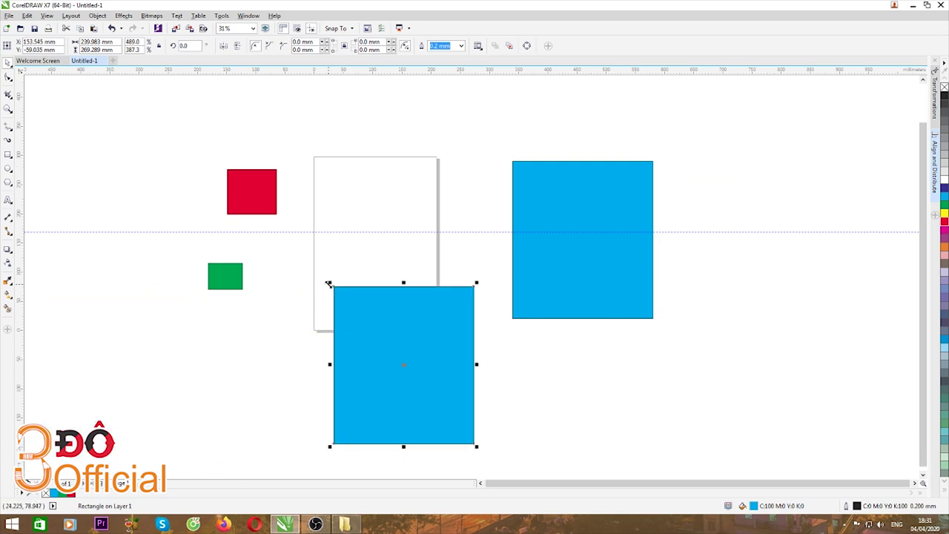
left_click_drag(328, 284, 357, 313)
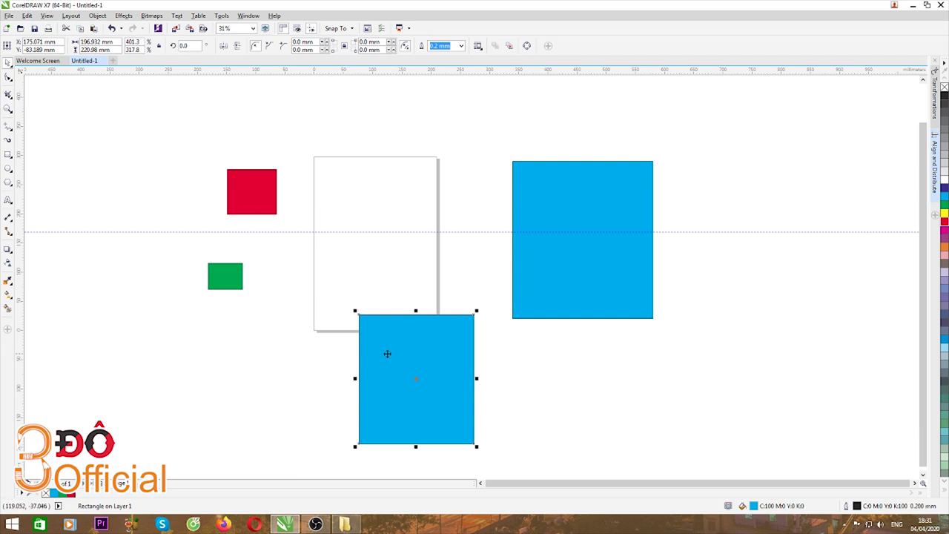
left_click_drag(385, 351, 105, 341)
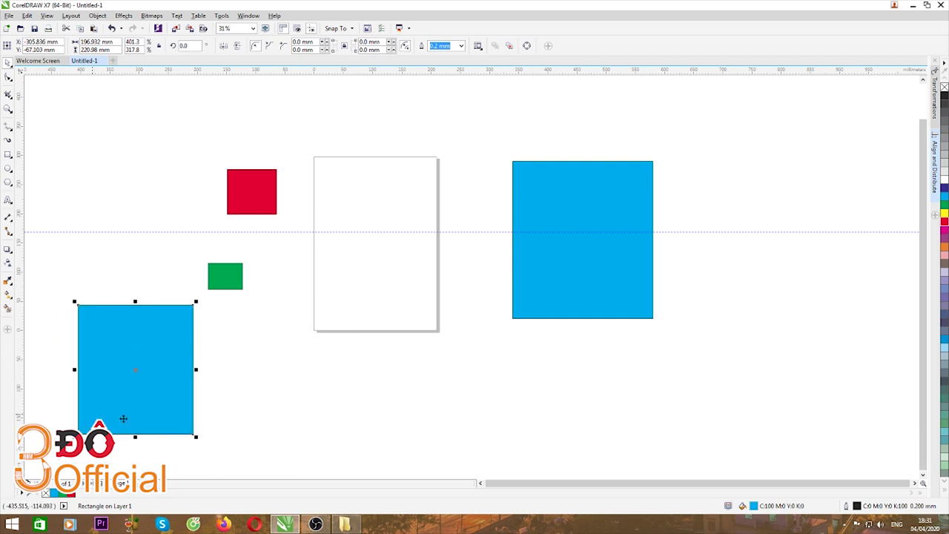
left_click(62, 308)
Step: Move the green rectangle onto the small blue one and bring it in front
left_click_drag(50, 290, 255, 461)
left_click_drag(144, 405, 225, 379)
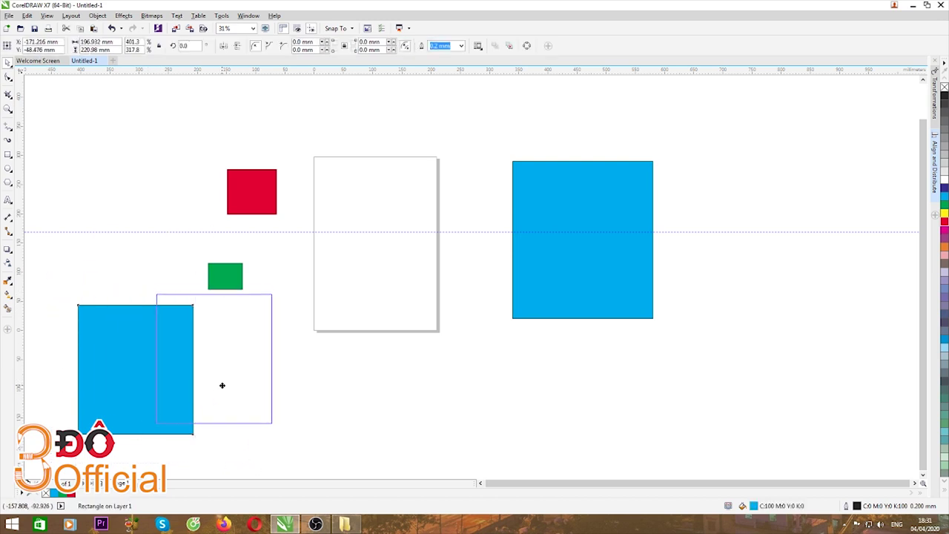
left_click_drag(213, 283, 218, 331)
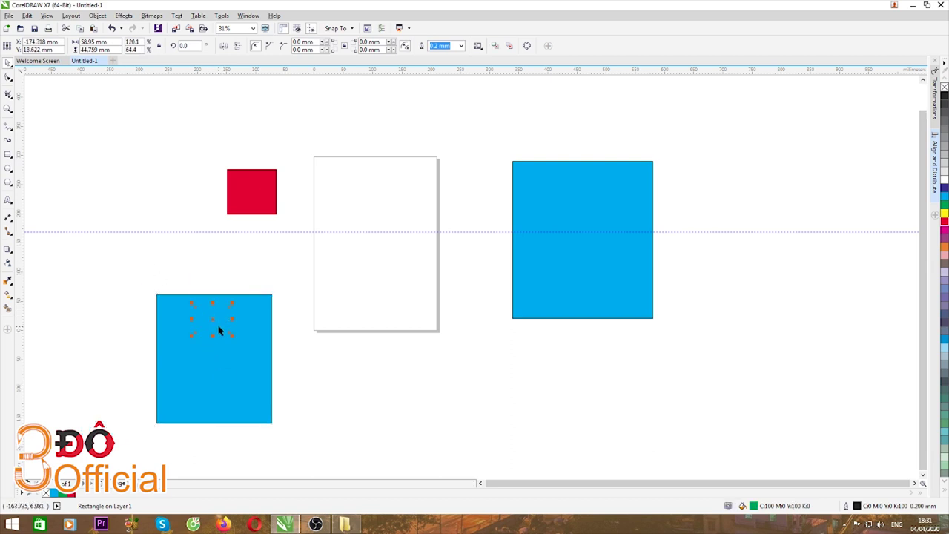
key("shift+Page_Up")
Step: Marquee-select the small blue and green rectangles and group them with Ctrl+G
left_click(116, 305)
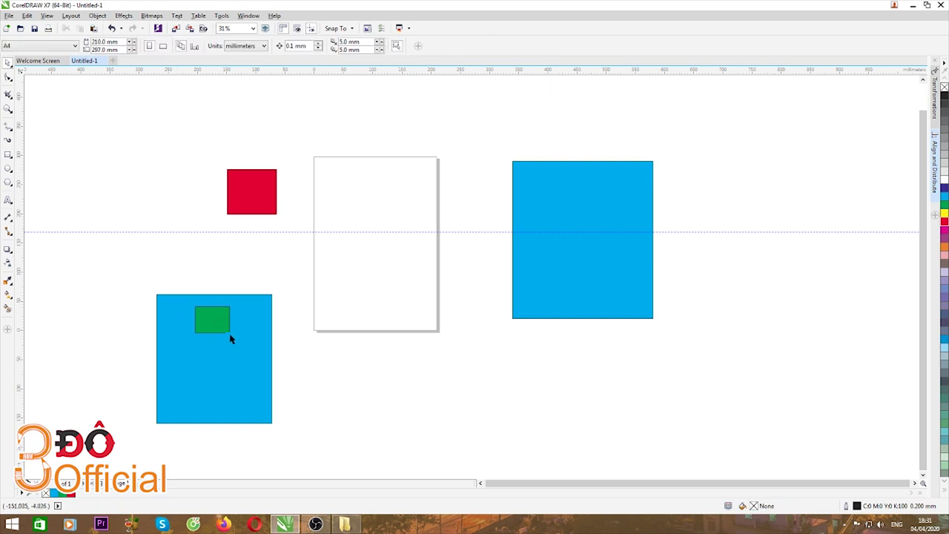
left_click(215, 321)
left_click(136, 291)
left_click_drag(101, 265, 292, 422)
left_click_drag(106, 272, 317, 460)
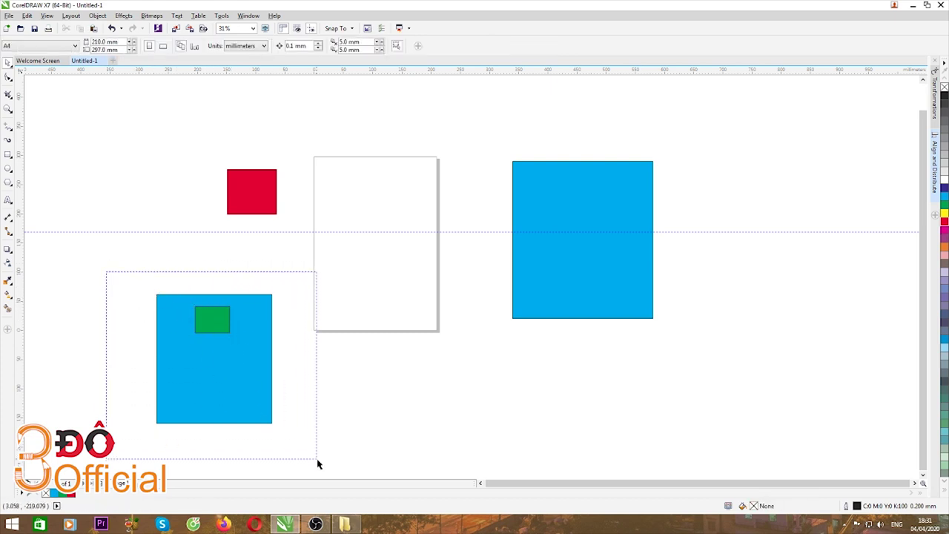
left_click(107, 271)
left_click_drag(107, 272, 332, 461)
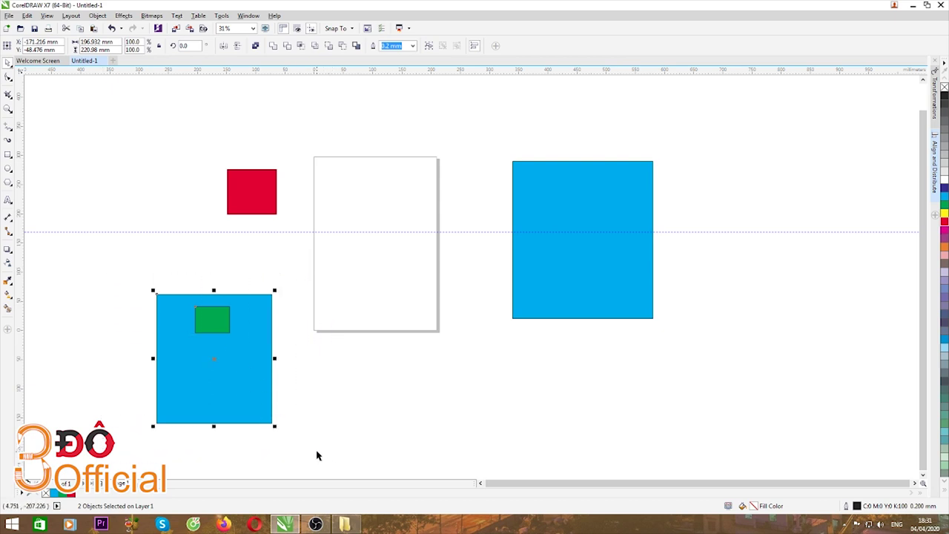
key("ctrl+g")
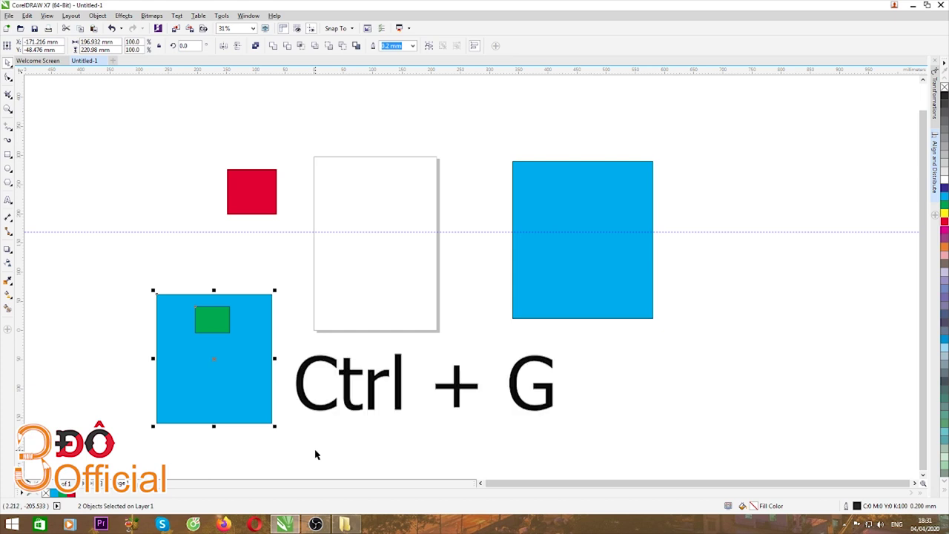
key("ctrl+g")
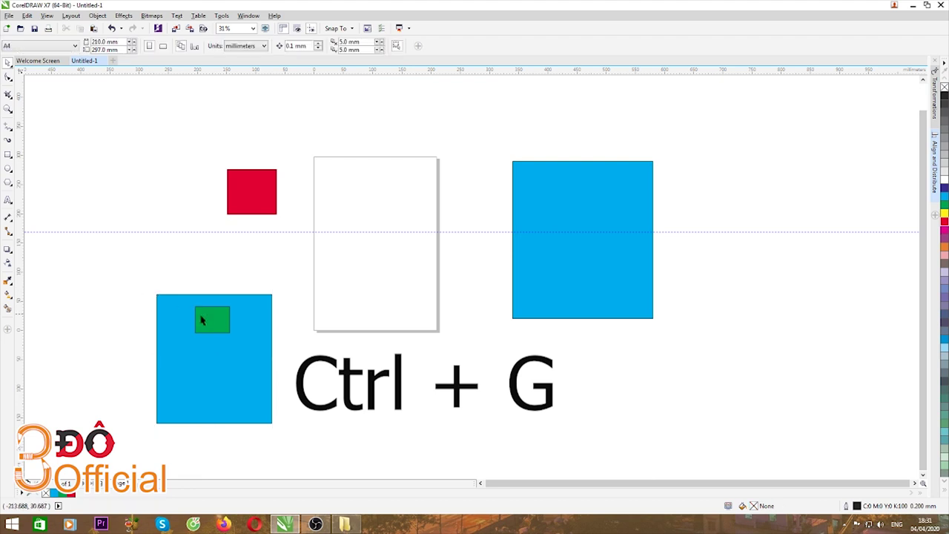
Step: Nudge the blue-and-green group slightly up and right, then deselect it
mouse_move(217, 327)
left_mouse_down()
mouse_move(205, 325)
mouse_move(236, 307)
left_mouse_up()
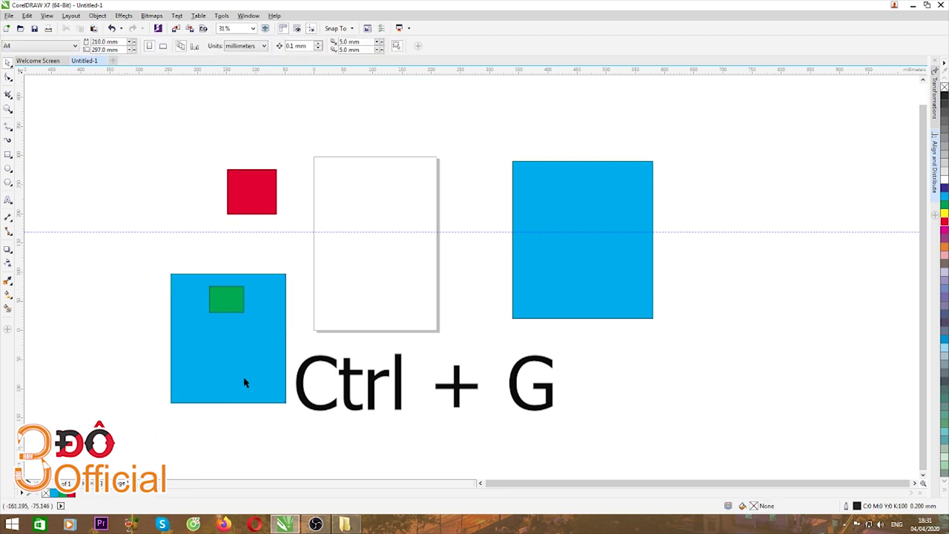
mouse_move(258, 379)
left_mouse_down()
mouse_move(185, 371)
mouse_move(244, 371)
left_mouse_up()
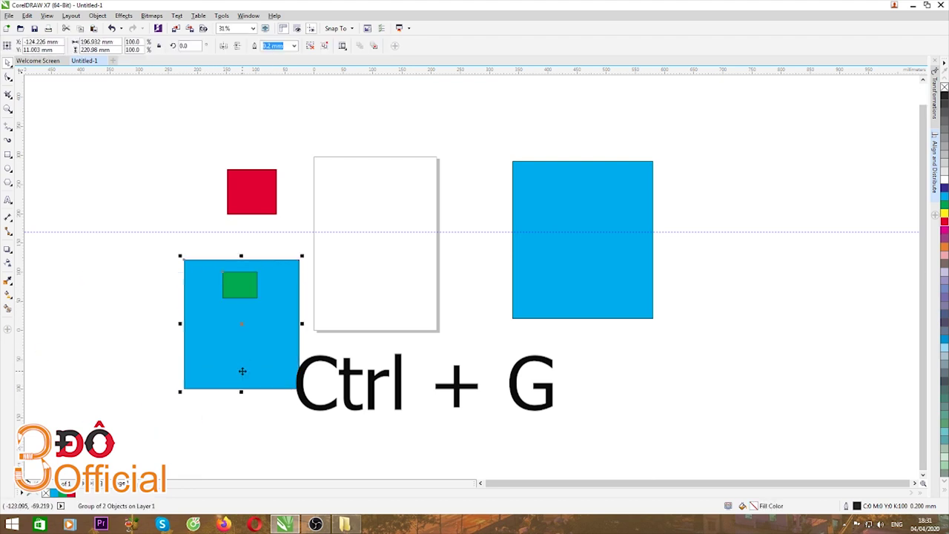
left_click(225, 351)
left_click(108, 331)
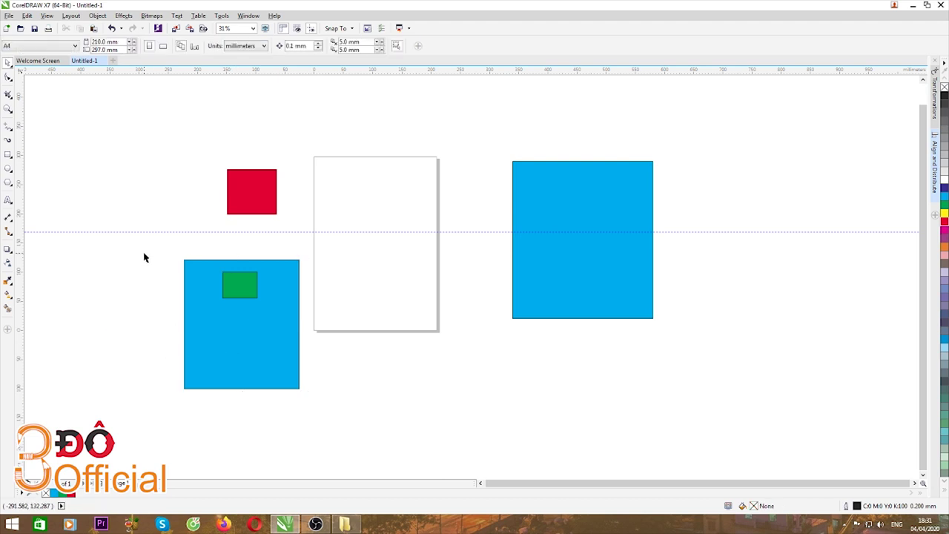
Step: Ungroup the pair, move the green rectangle slightly lower-right on the blue, and regroup
left_click_drag(149, 246, 359, 427)
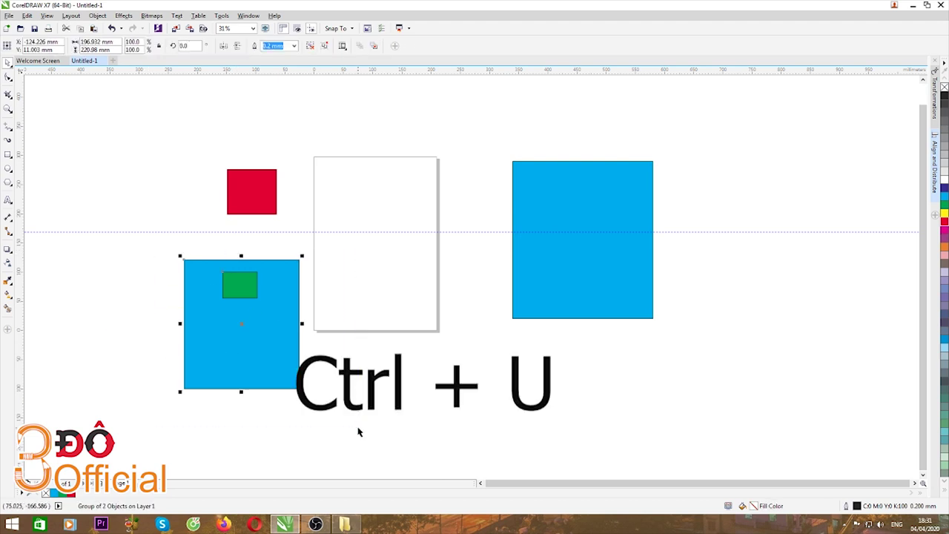
key("ctrl+u")
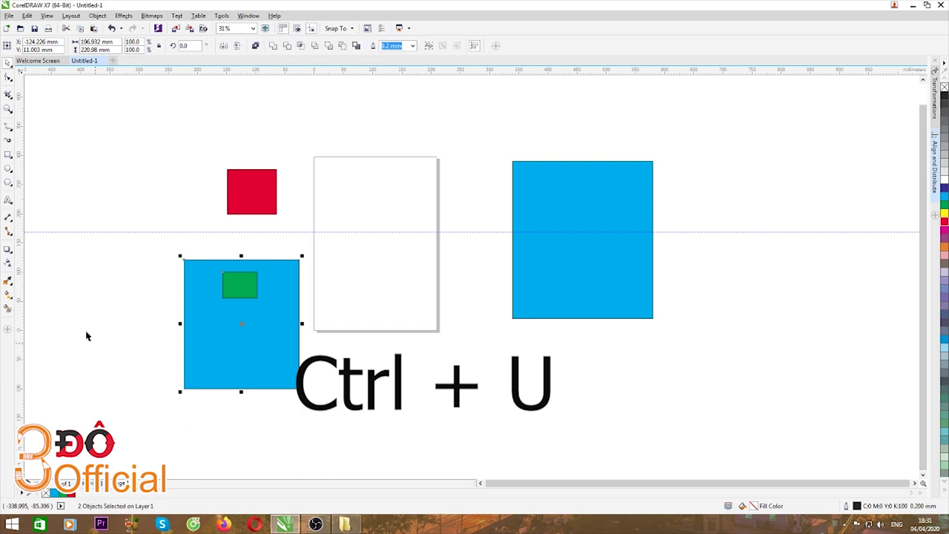
left_click(241, 282)
left_click_drag(242, 278, 252, 296)
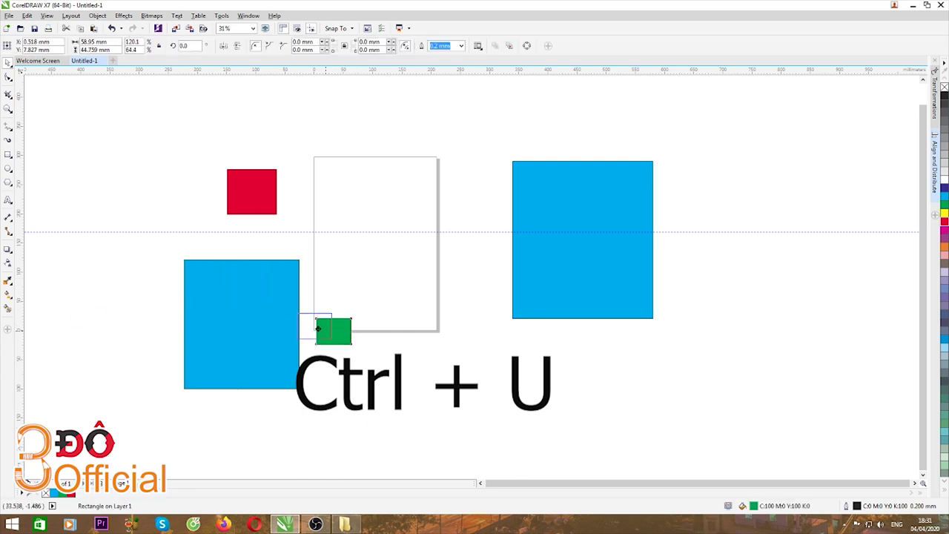
left_click_drag(139, 254, 344, 412)
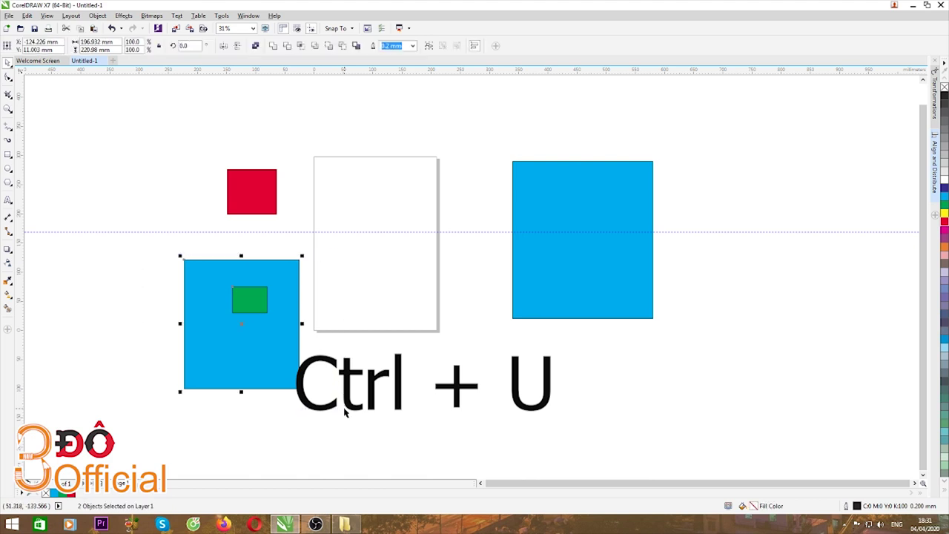
key("ctrl+g")
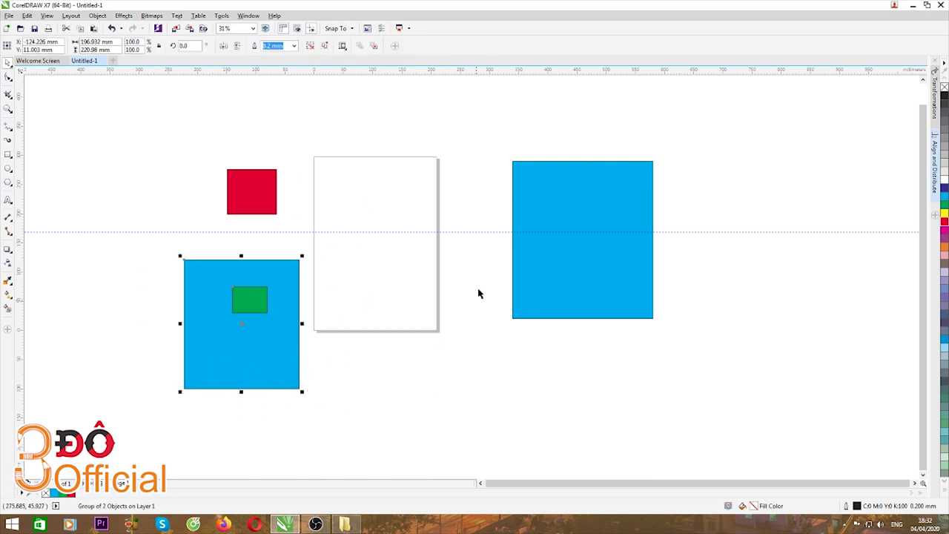
Step: Centre the blue-and-green group on the page with P, then drag it back off the left edge
left_click_drag(252, 329, 167, 339)
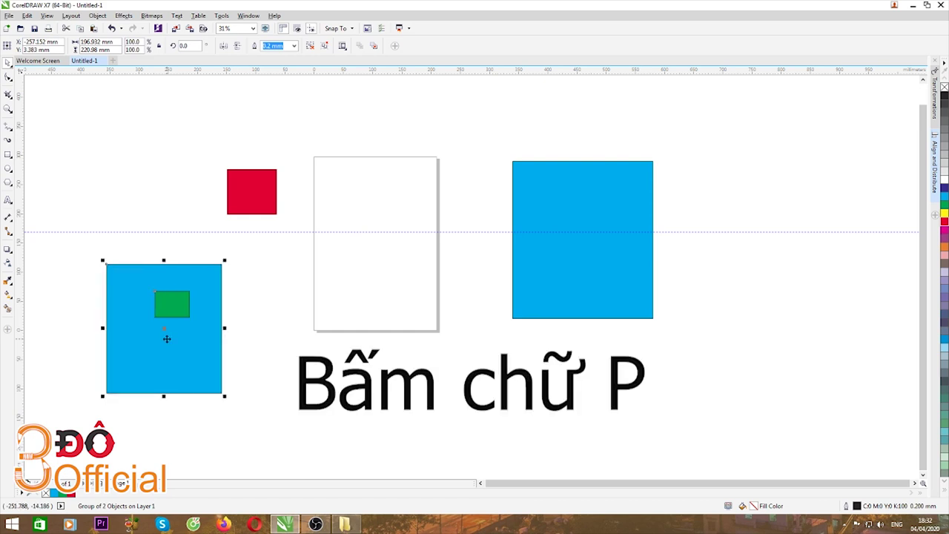
key("p")
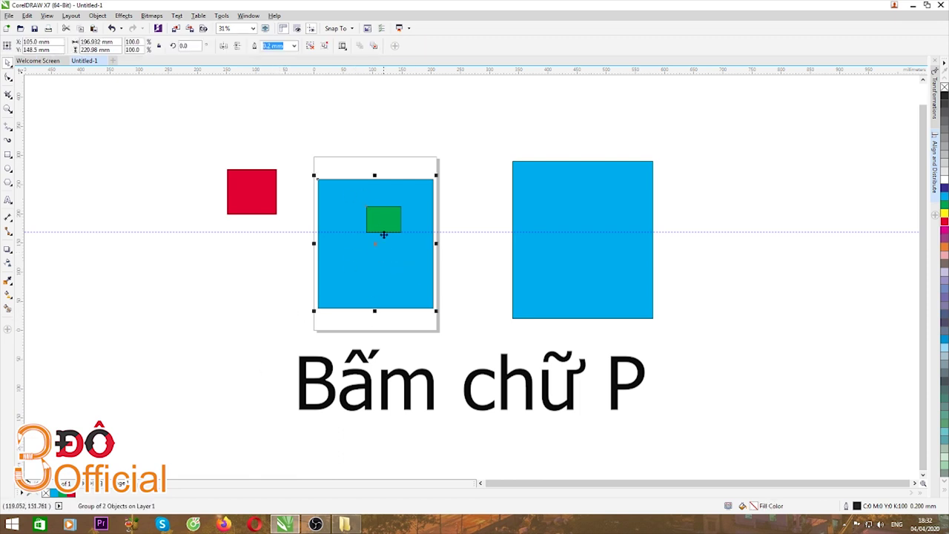
left_click(271, 318)
left_click_drag(383, 190, 193, 261)
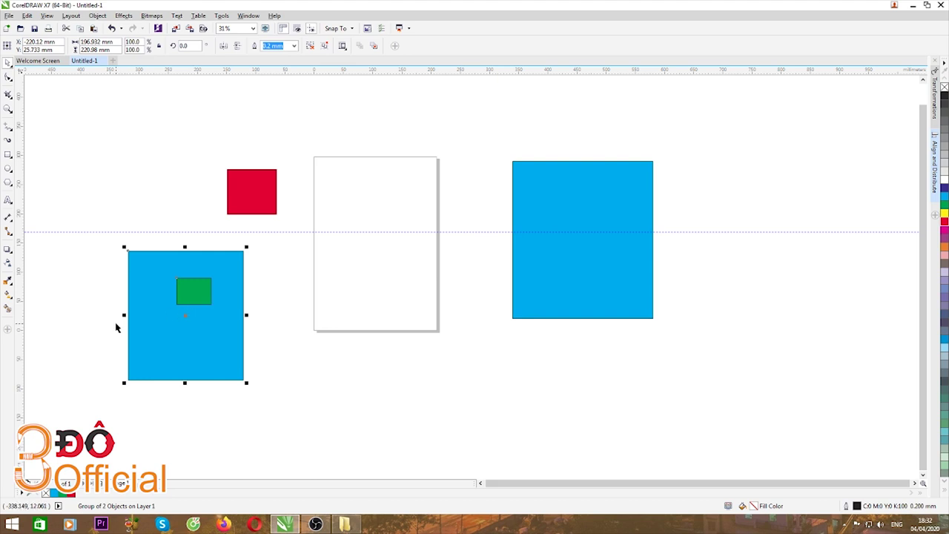
Step: Place the red square on the page's top-left corner and the large blue rectangle over the right edge
left_click(134, 180)
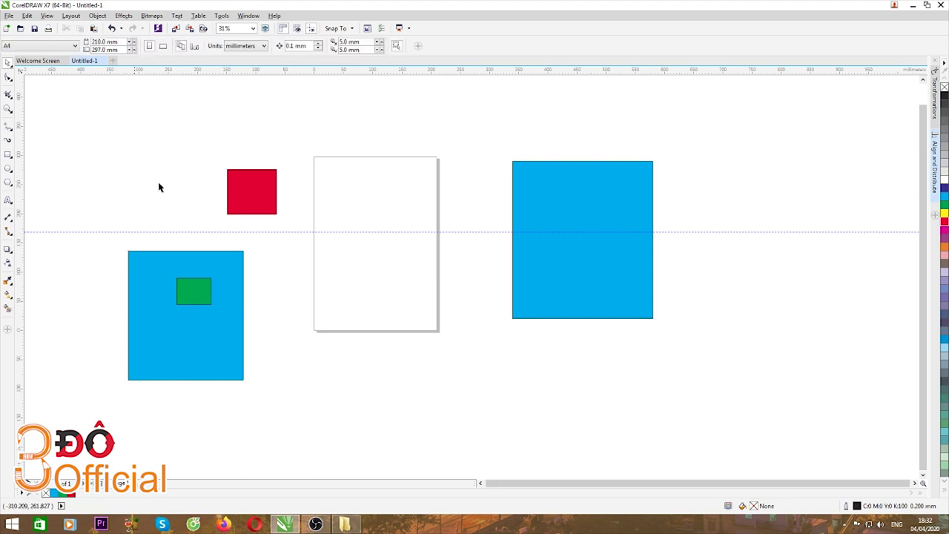
left_click_drag(195, 291, 174, 156)
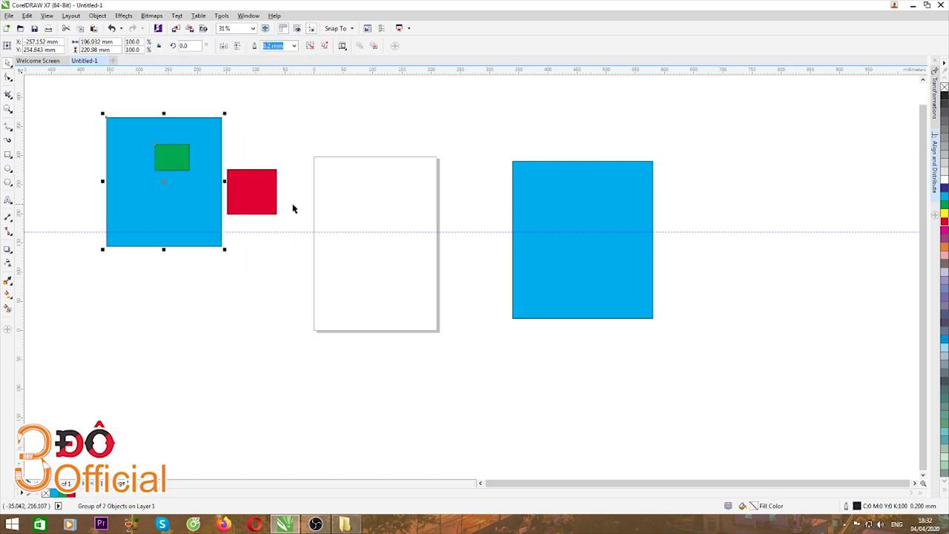
left_click_drag(253, 192, 336, 200)
left_click_drag(558, 203, 458, 202)
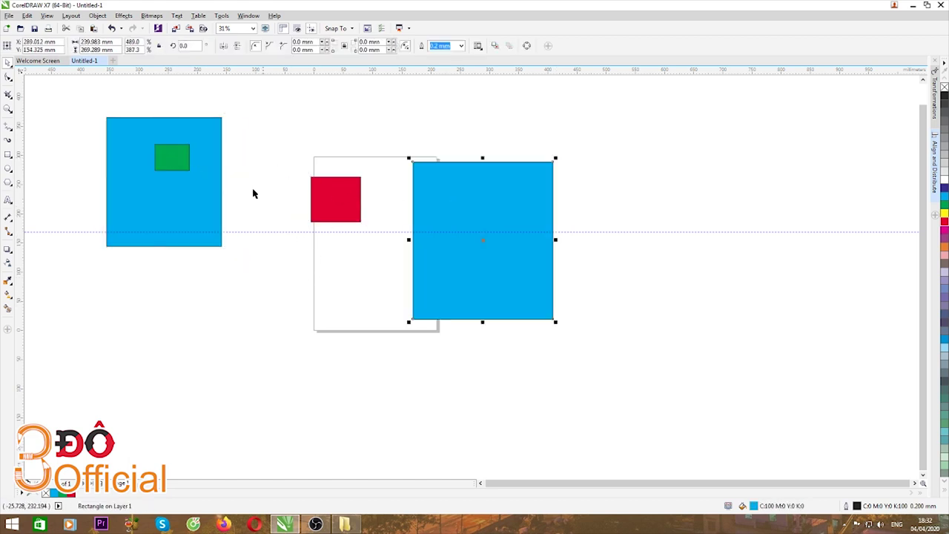
Step: Ungroup the blue-and-green pair, reposition the blue one, delete the green, and select the three rectangles
left_click(173, 167)
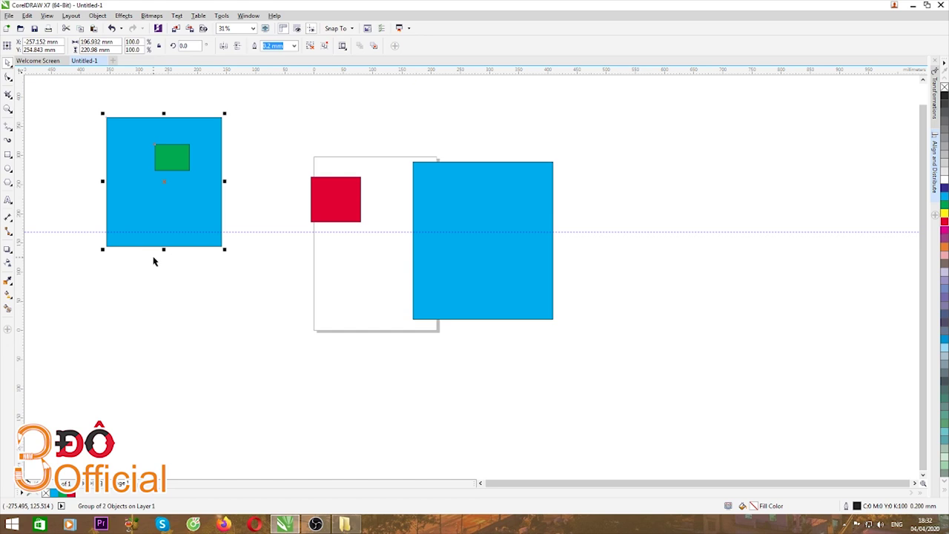
key("ctrl+u")
left_click_drag(149, 217, 212, 319)
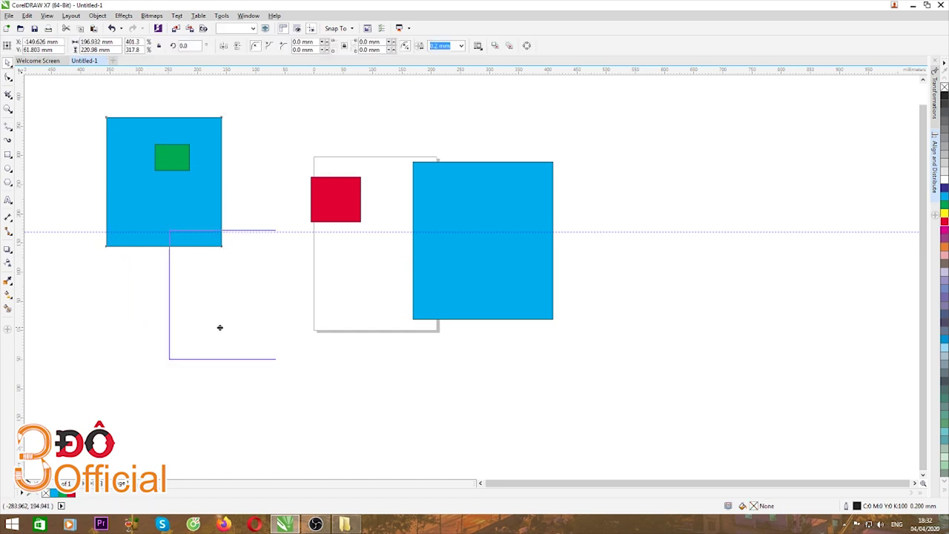
left_click(167, 162)
key("Delete")
left_click_drag(101, 144, 574, 417)
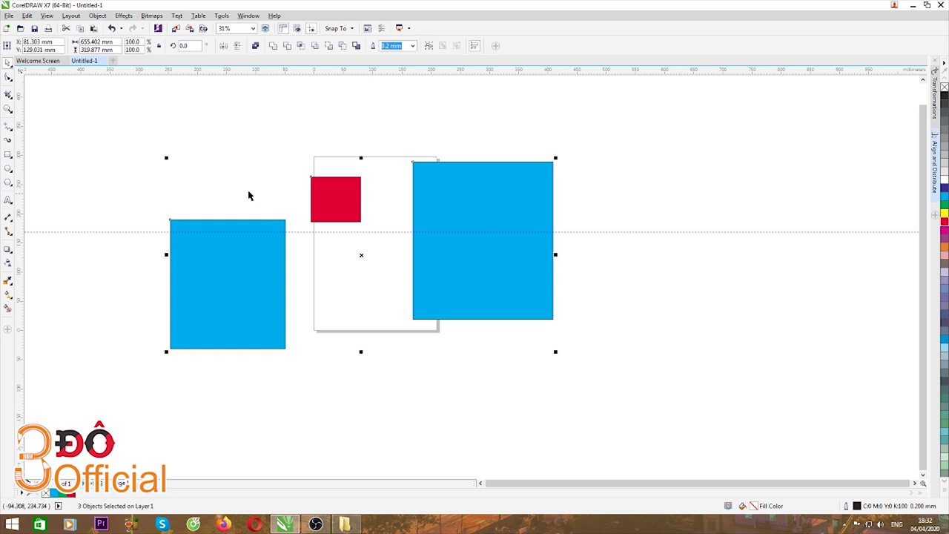
Step: Marquee-select the red square and both blue rectangles and open Align and Distribute with Ctrl+Shift+A
left_click(179, 152)
left_click_drag(242, 120, 623, 350)
left_click(249, 163)
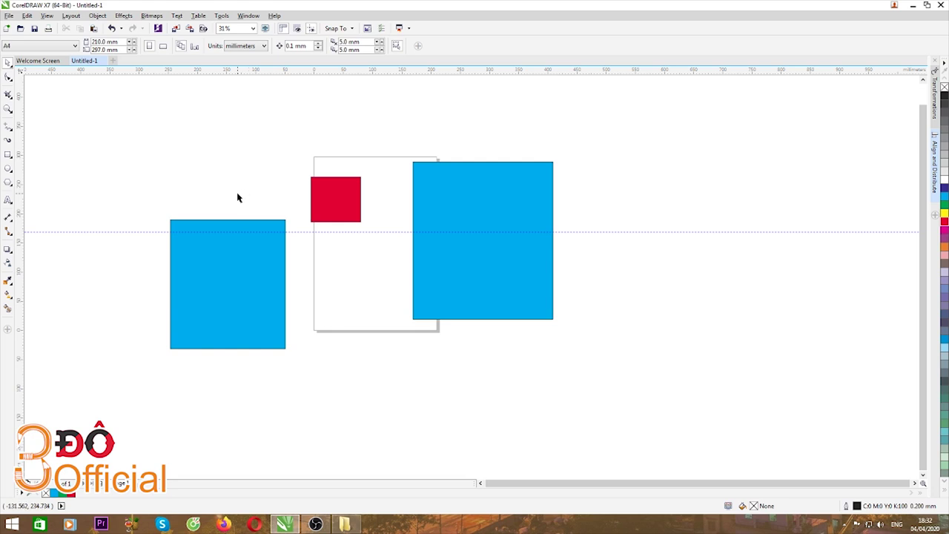
left_click_drag(134, 156, 670, 485)
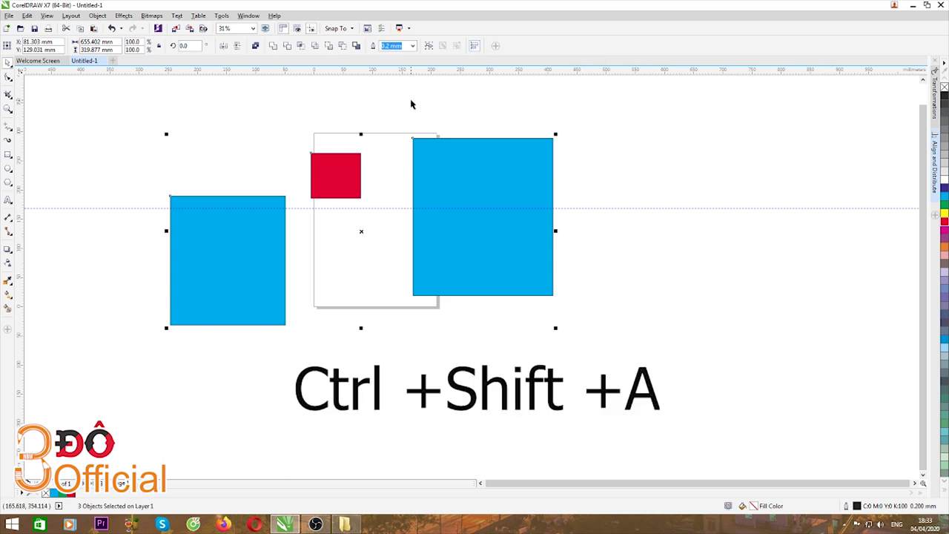
key("ctrl+shift+a")
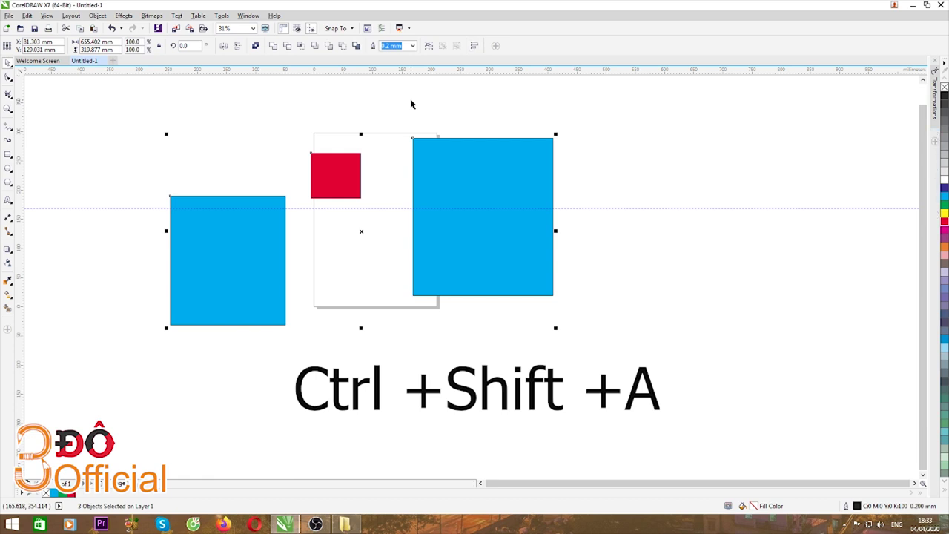
key("ctrl+shift+a")
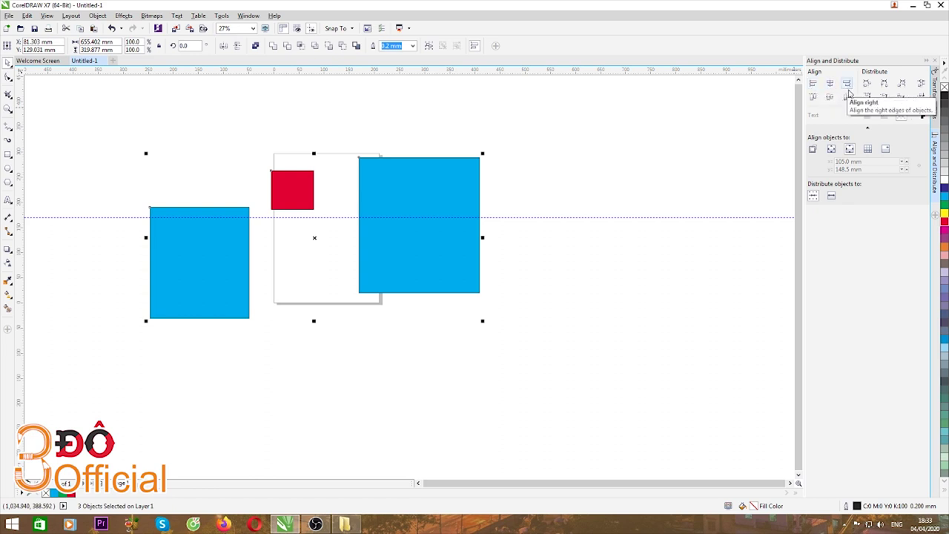
Step: Try align left, centre, right, top, vertical centre and bottom on the three shapes
left_click(814, 85)
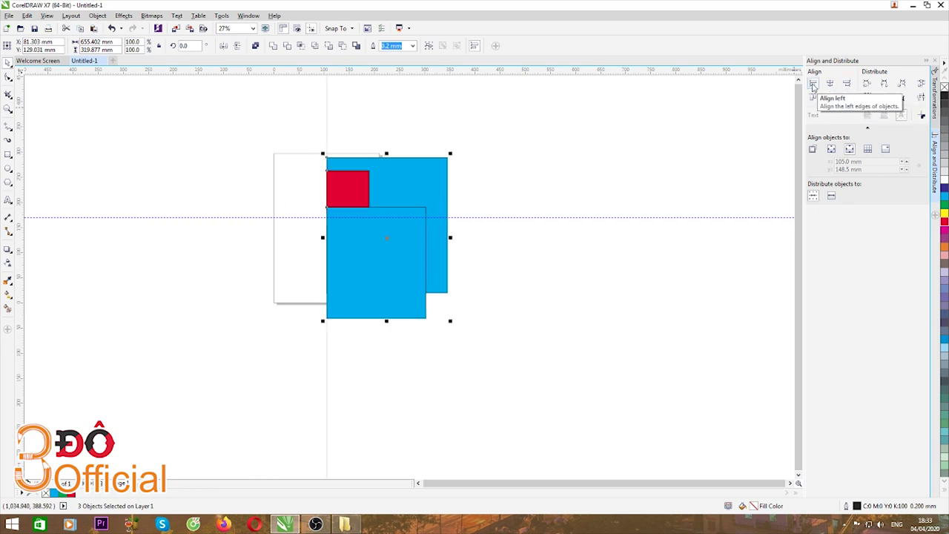
left_click(831, 85)
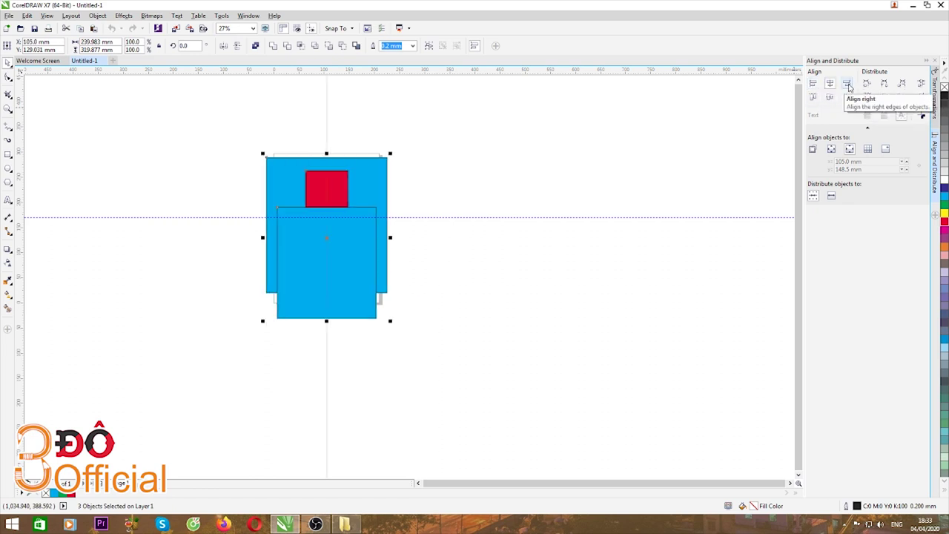
left_click(847, 83)
left_click(813, 97)
left_click(830, 98)
left_click(846, 98)
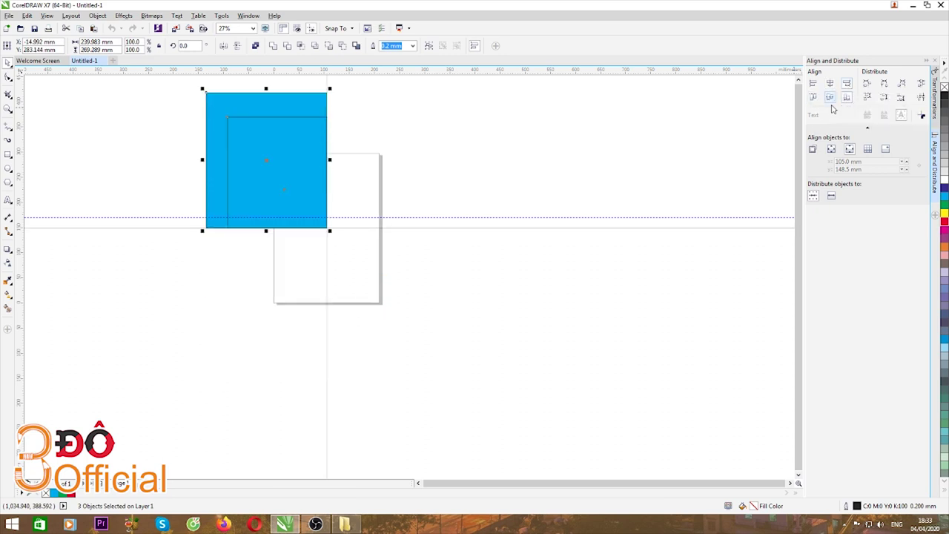
Step: Move the left blue rectangle down to the guide and delete the small green square
left_click(616, 146)
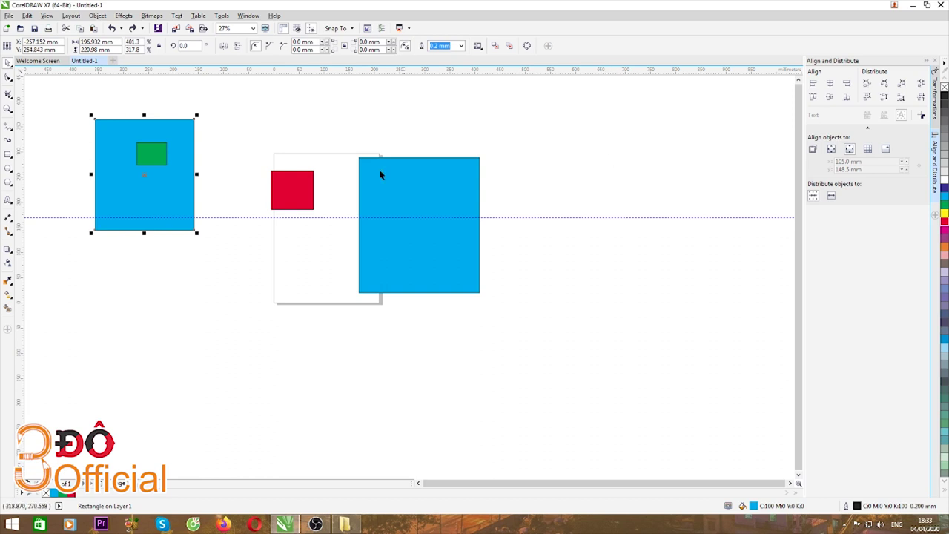
mouse_move(136, 216)
left_mouse_down()
mouse_move(191, 299)
mouse_move(149, 263)
left_mouse_up()
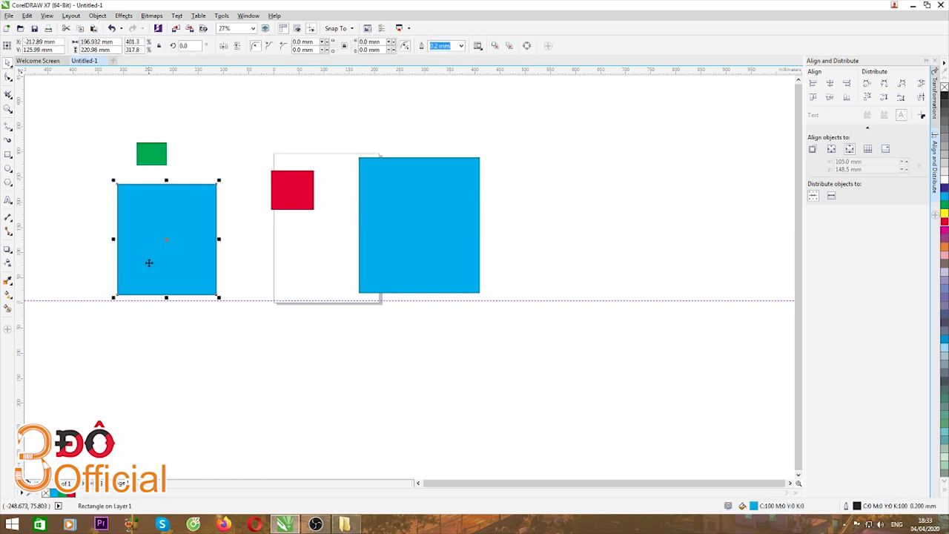
left_click(151, 152)
key("Delete")
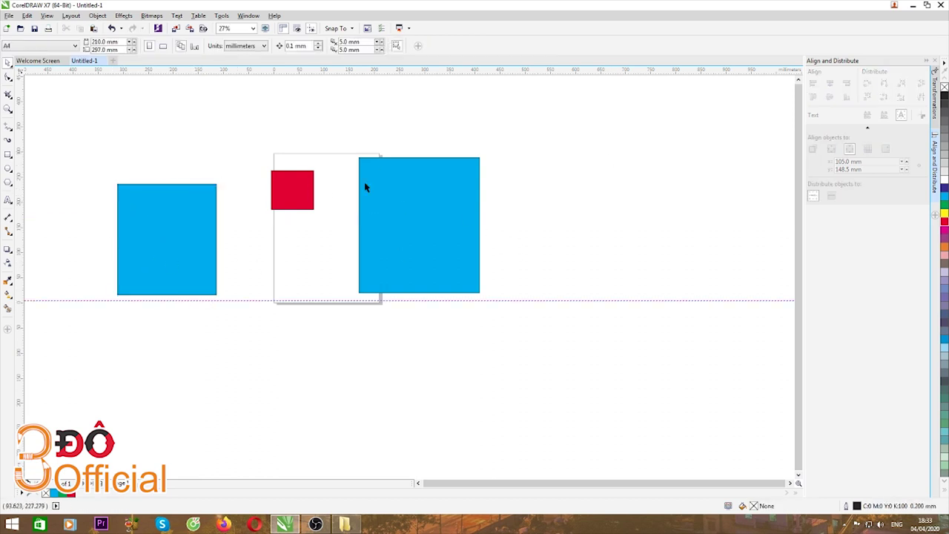
Step: Marquee-select the left blue rectangle, the red square and the larger right blue rectangle
left_click_drag(67, 136, 530, 349)
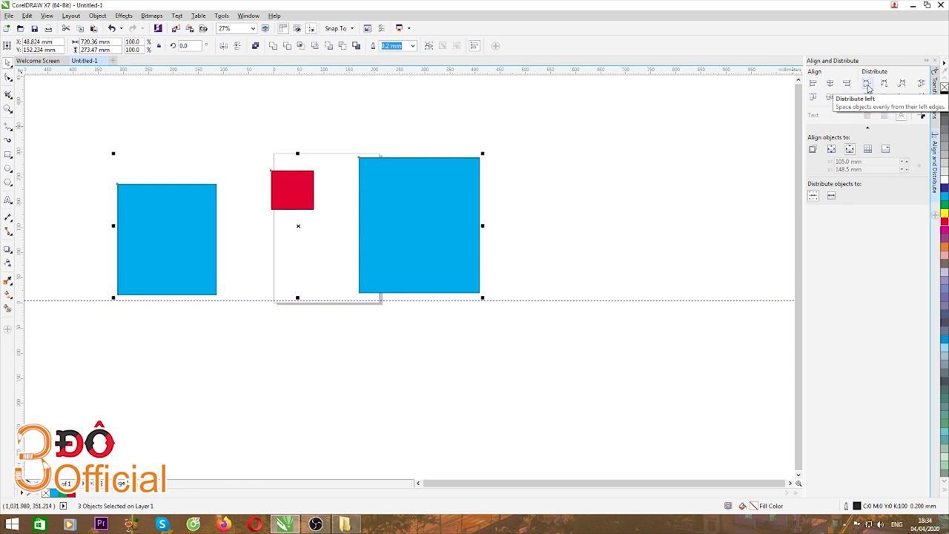
Step: Distribute the shapes by left edges and drag vertical guides to the blue and red squares' left edges
left_click(867, 84)
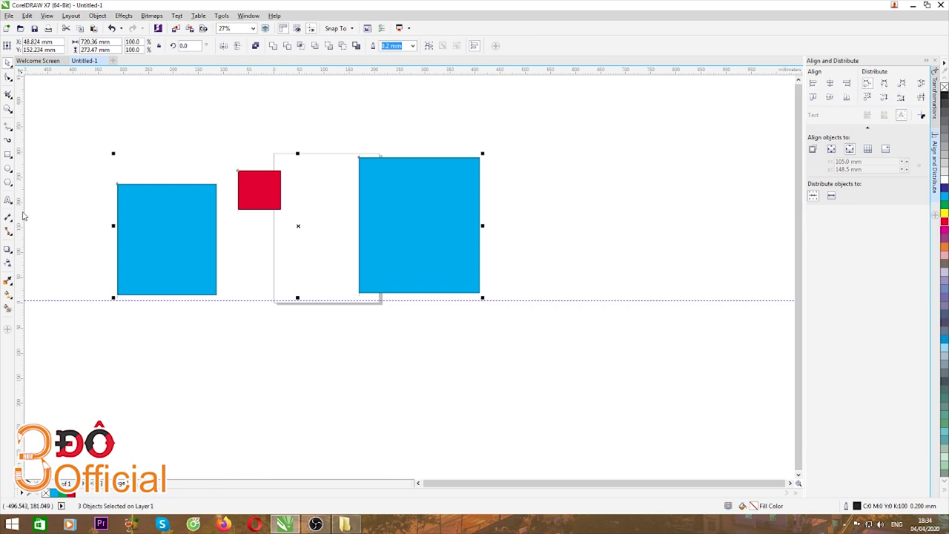
left_click_drag(22, 215, 116, 253)
left_click_drag(19, 244, 239, 289)
Step: Fill the right-hand square green and select the guide along its left edge
left_click(409, 241)
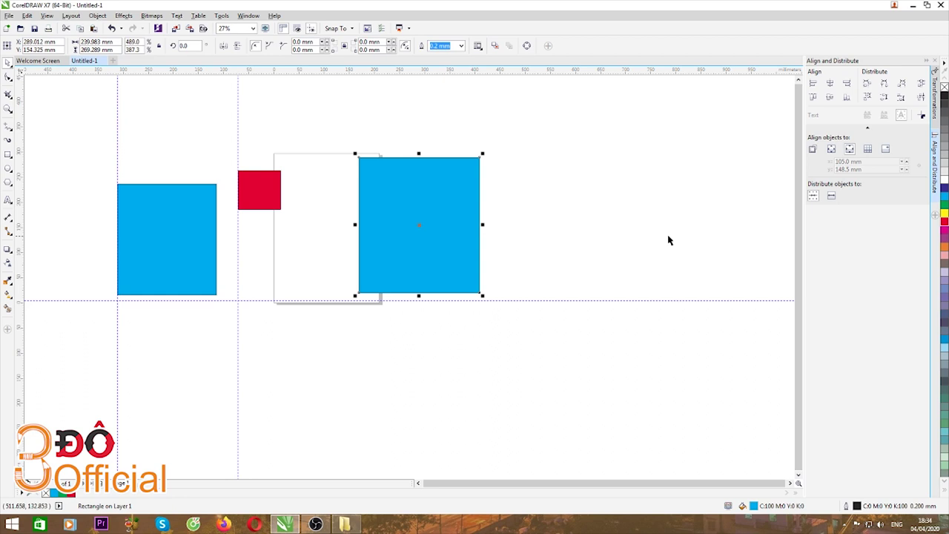
left_click(944, 205)
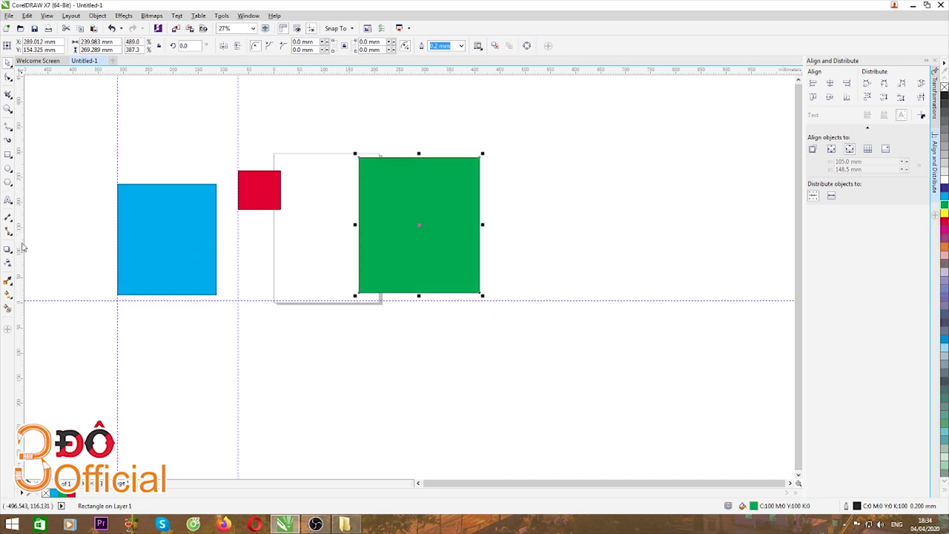
left_click(359, 299)
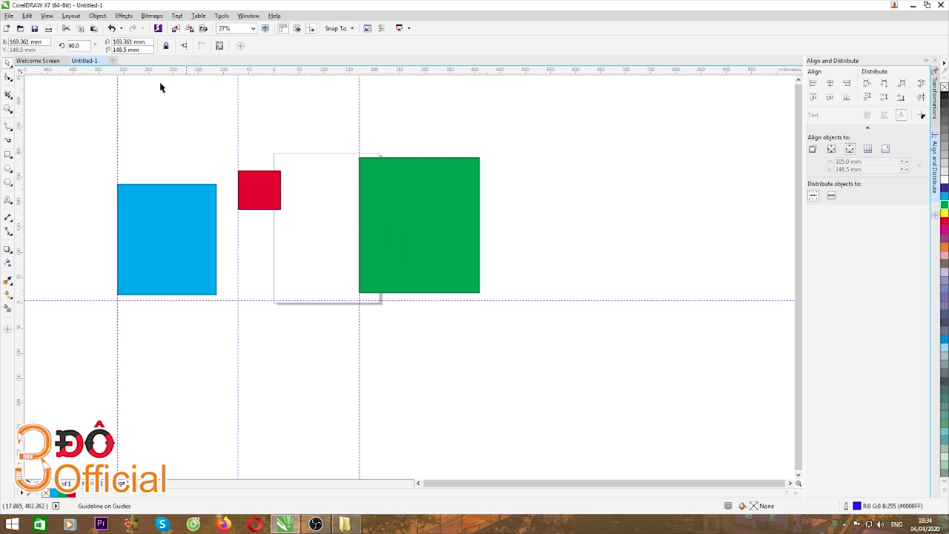
Step: Draw a thin unfilled bar spanning the first two guides above the shapes
left_click(8, 155)
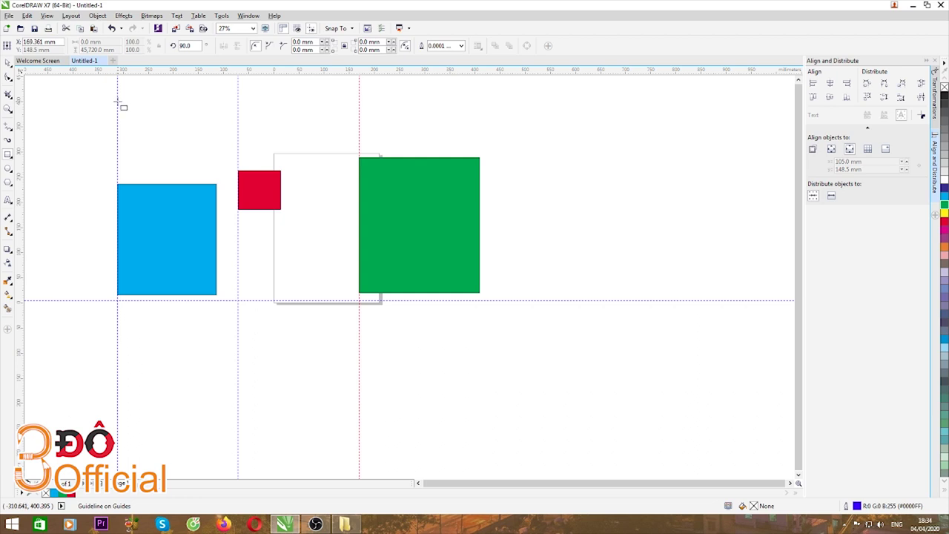
left_click_drag(118, 102, 240, 120)
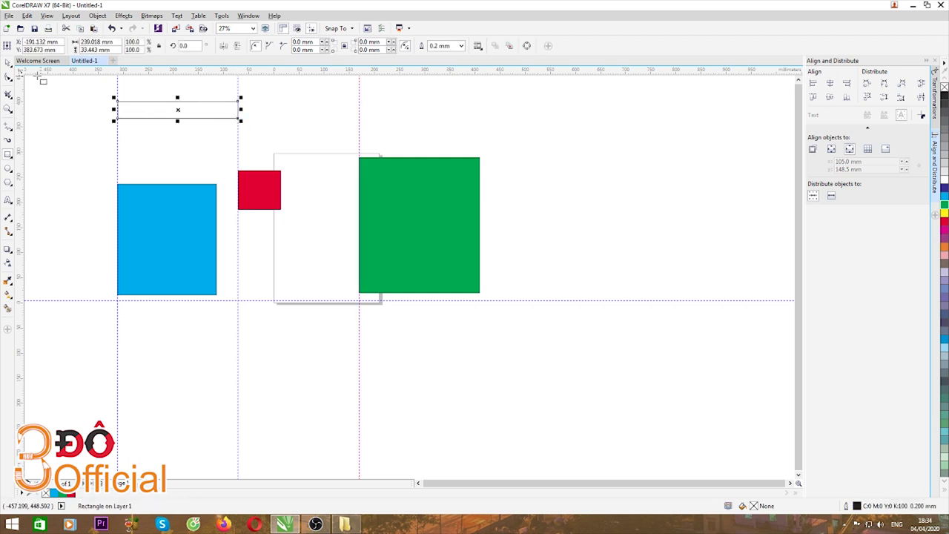
left_click(8, 62)
Step: Move the bar between the second and third guides, then marquee-select the blue, red and green shapes
left_click_drag(169, 116, 298, 114)
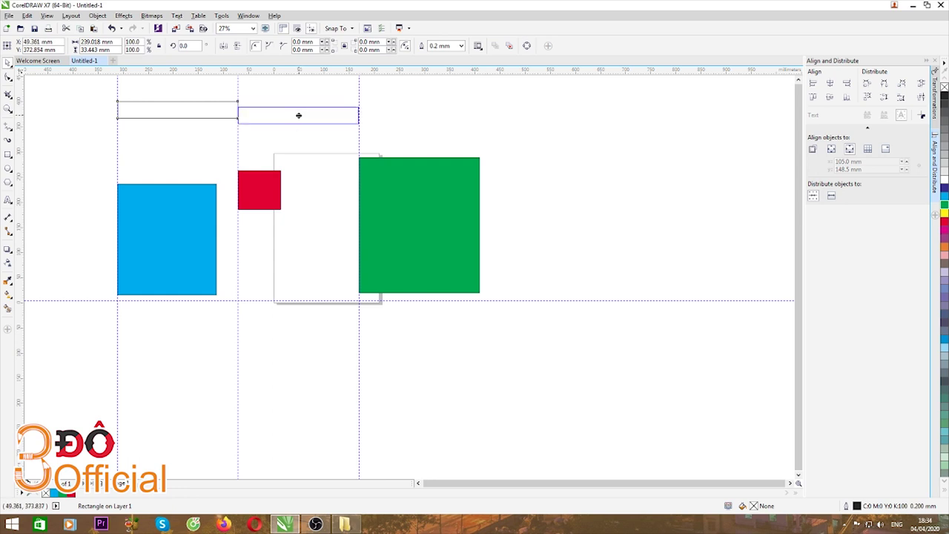
left_click_drag(297, 114, 298, 115)
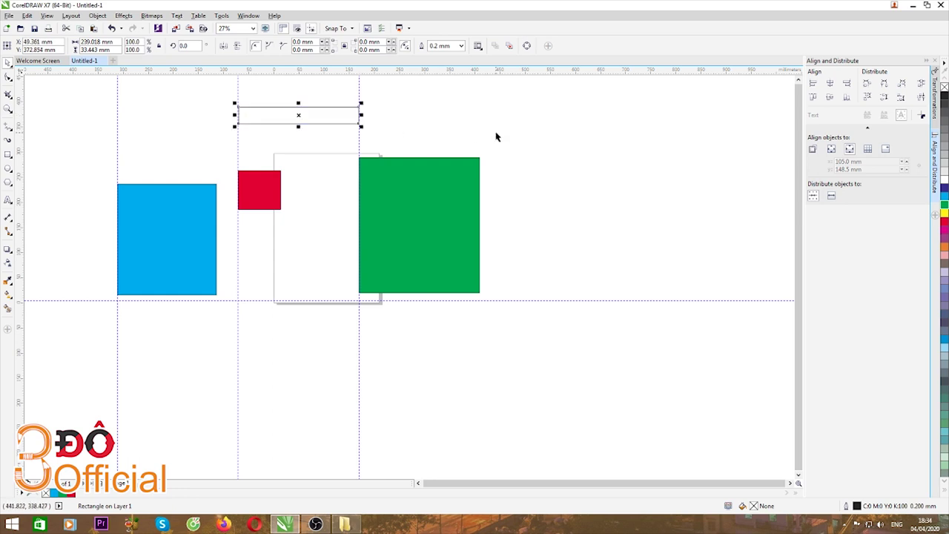
left_click_drag(539, 138, 80, 335)
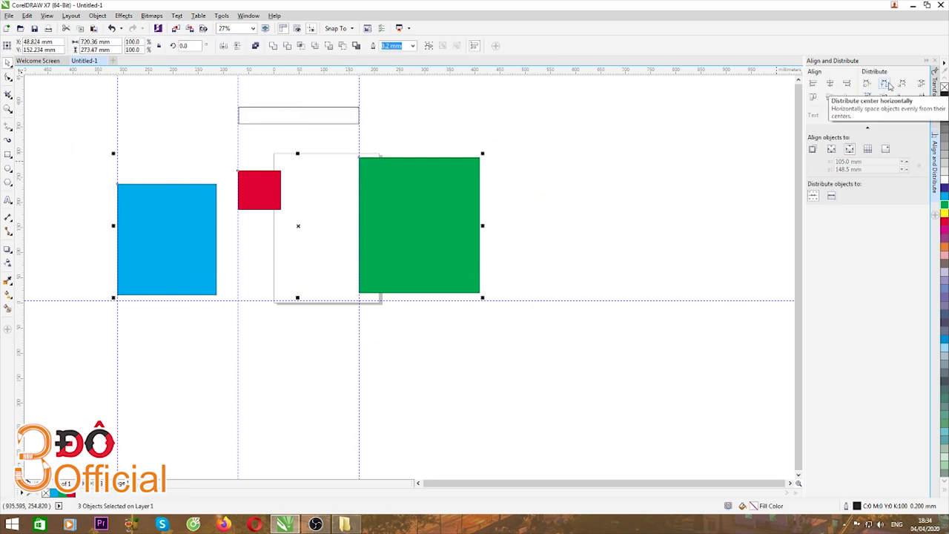
Step: Distribute the shapes horizontally by centres, then right edges, then equal spacing
left_click(886, 86)
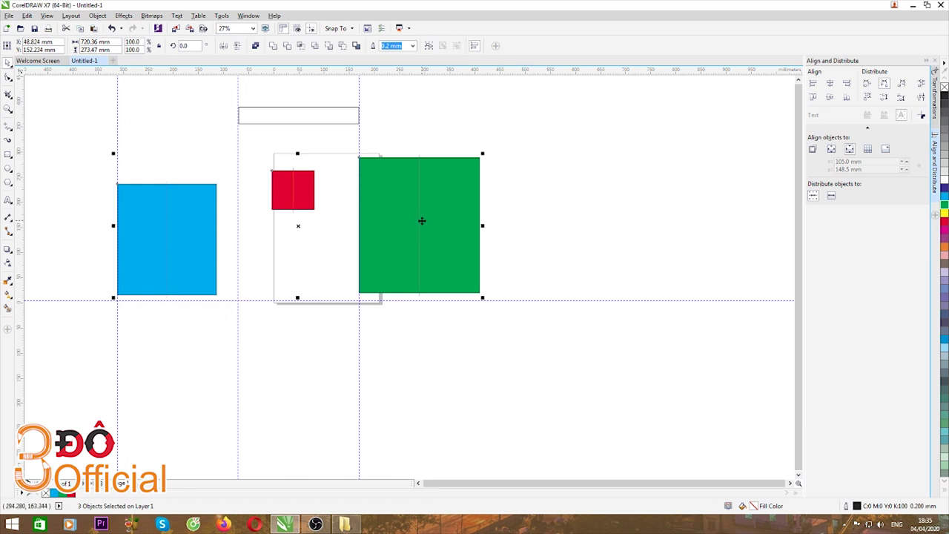
left_click(903, 85)
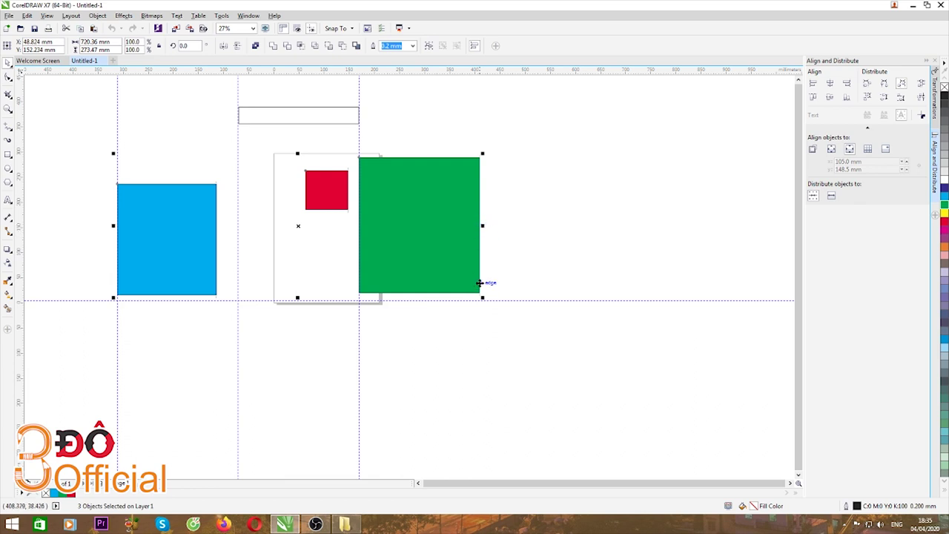
left_click(922, 85)
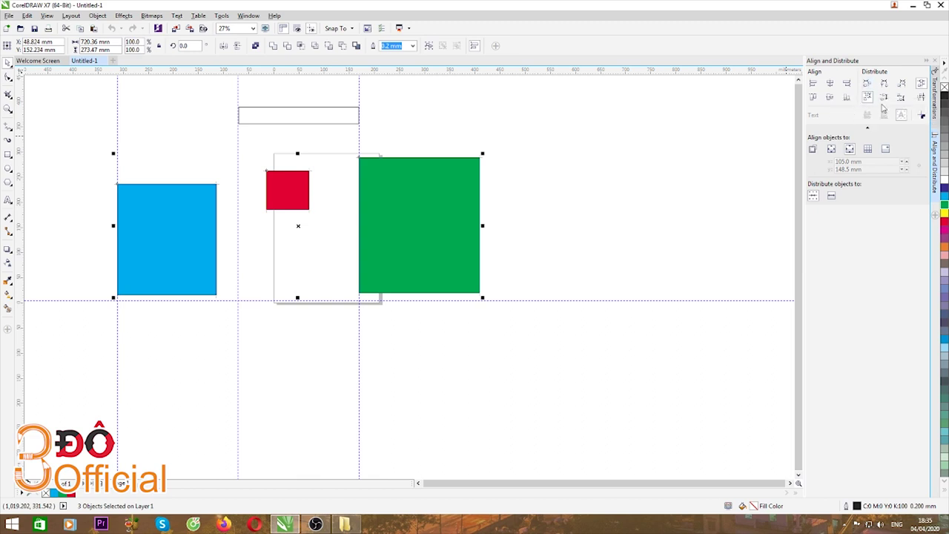
Step: Distribute the shapes vertically by centres, bottom edges and equal spacing, then deselect
left_click(884, 98)
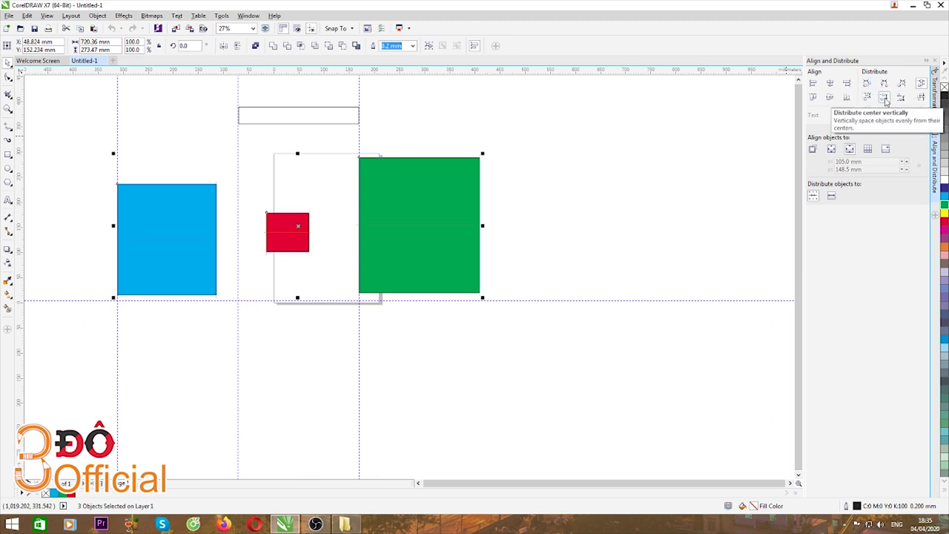
left_click(902, 99)
left_click(921, 99)
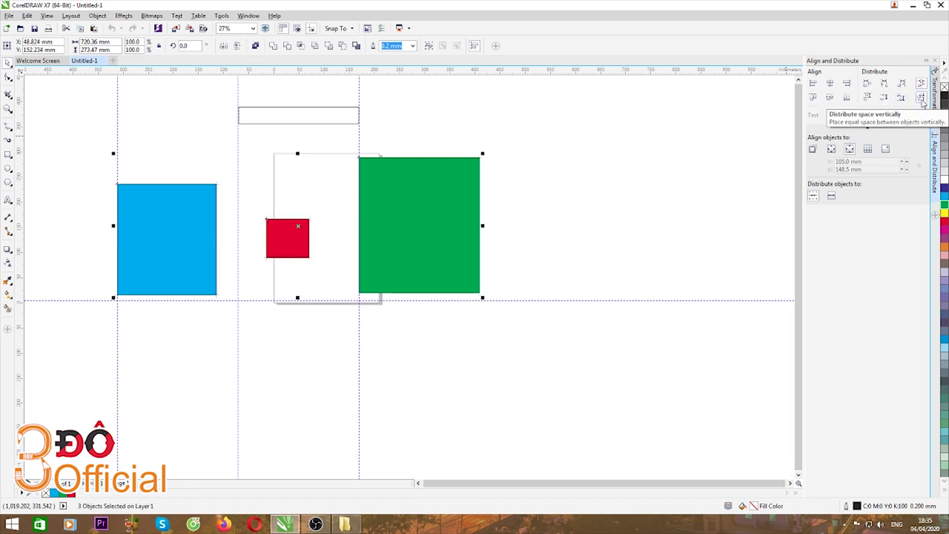
left_click(600, 250)
Step: Scroll and drag around the canvas to inspect the evenly spaced red square
scroll(318, 190, "down", 2)
scroll(301, 191, "up", 2)
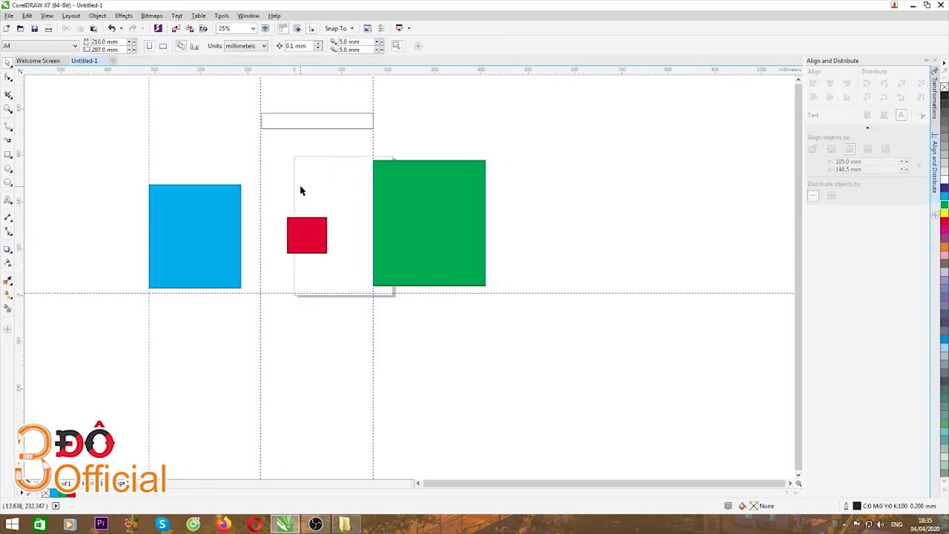
scroll(352, 190, "down", 1)
left_click_drag(241, 134, 404, 168)
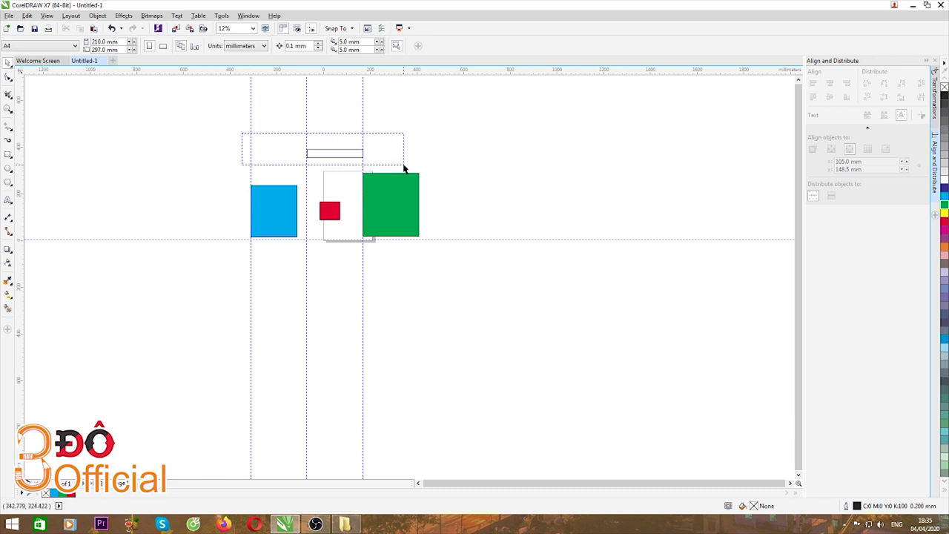
scroll(319, 199, "up", 1)
scroll(318, 200, "up", 1)
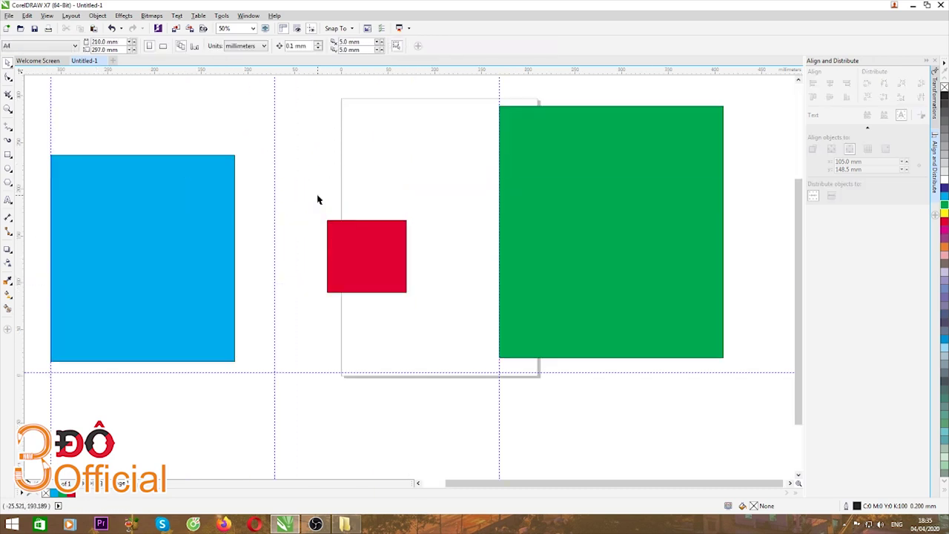
scroll(317, 200, "down", 1)
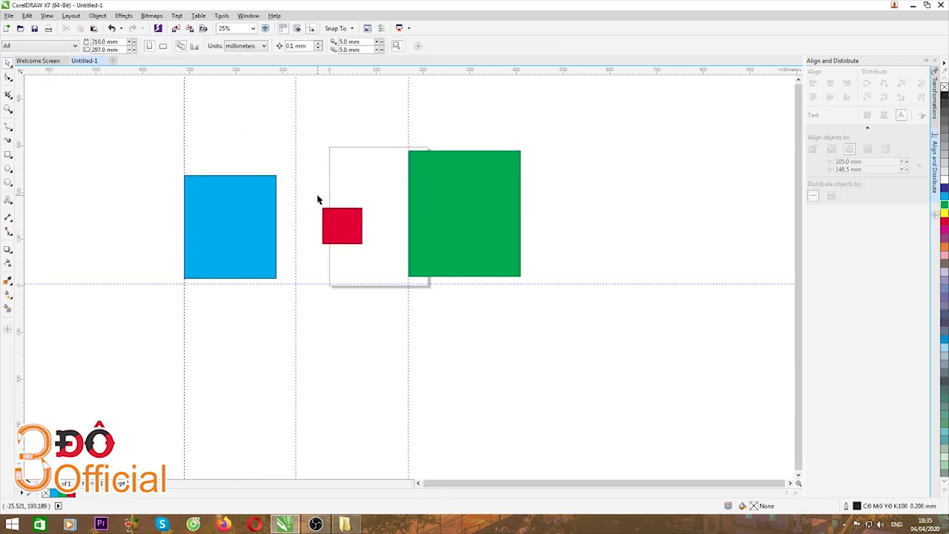